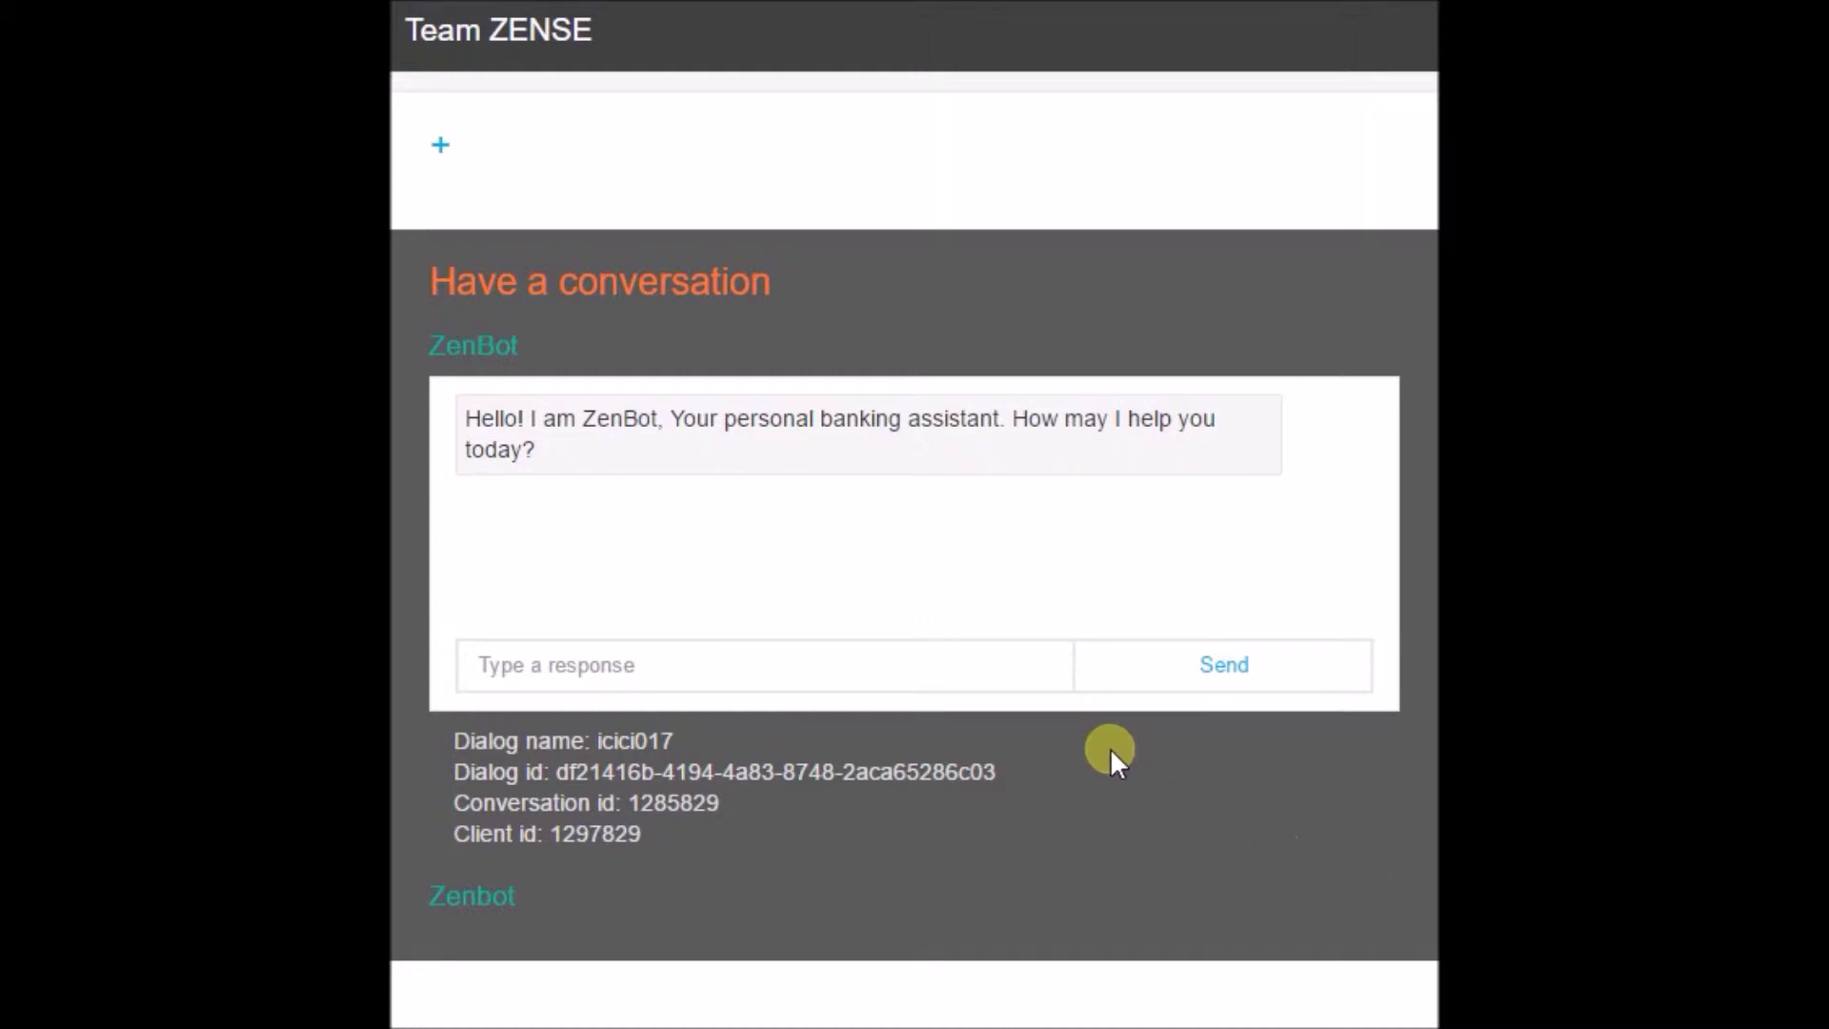
Ask ZenBot 'how can you help me?'.
left_click(867, 686)
type("how ca")
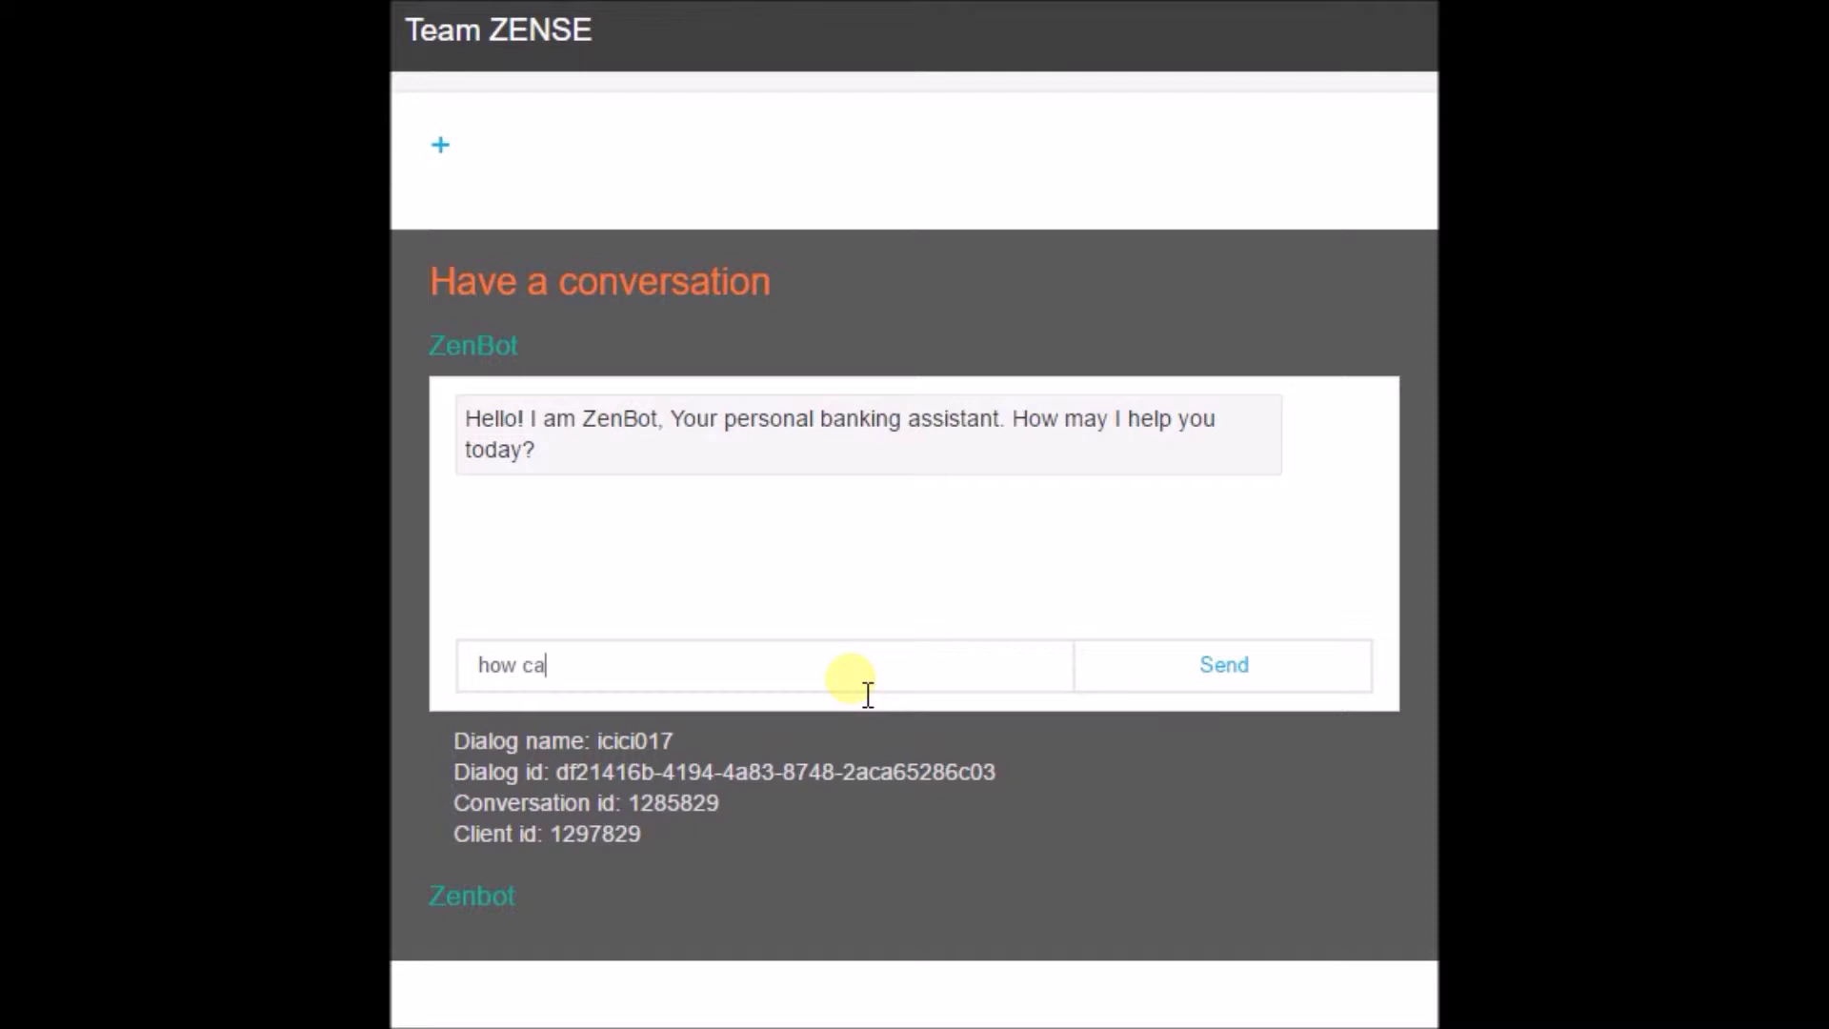
type("n you help me?")
key("Return")
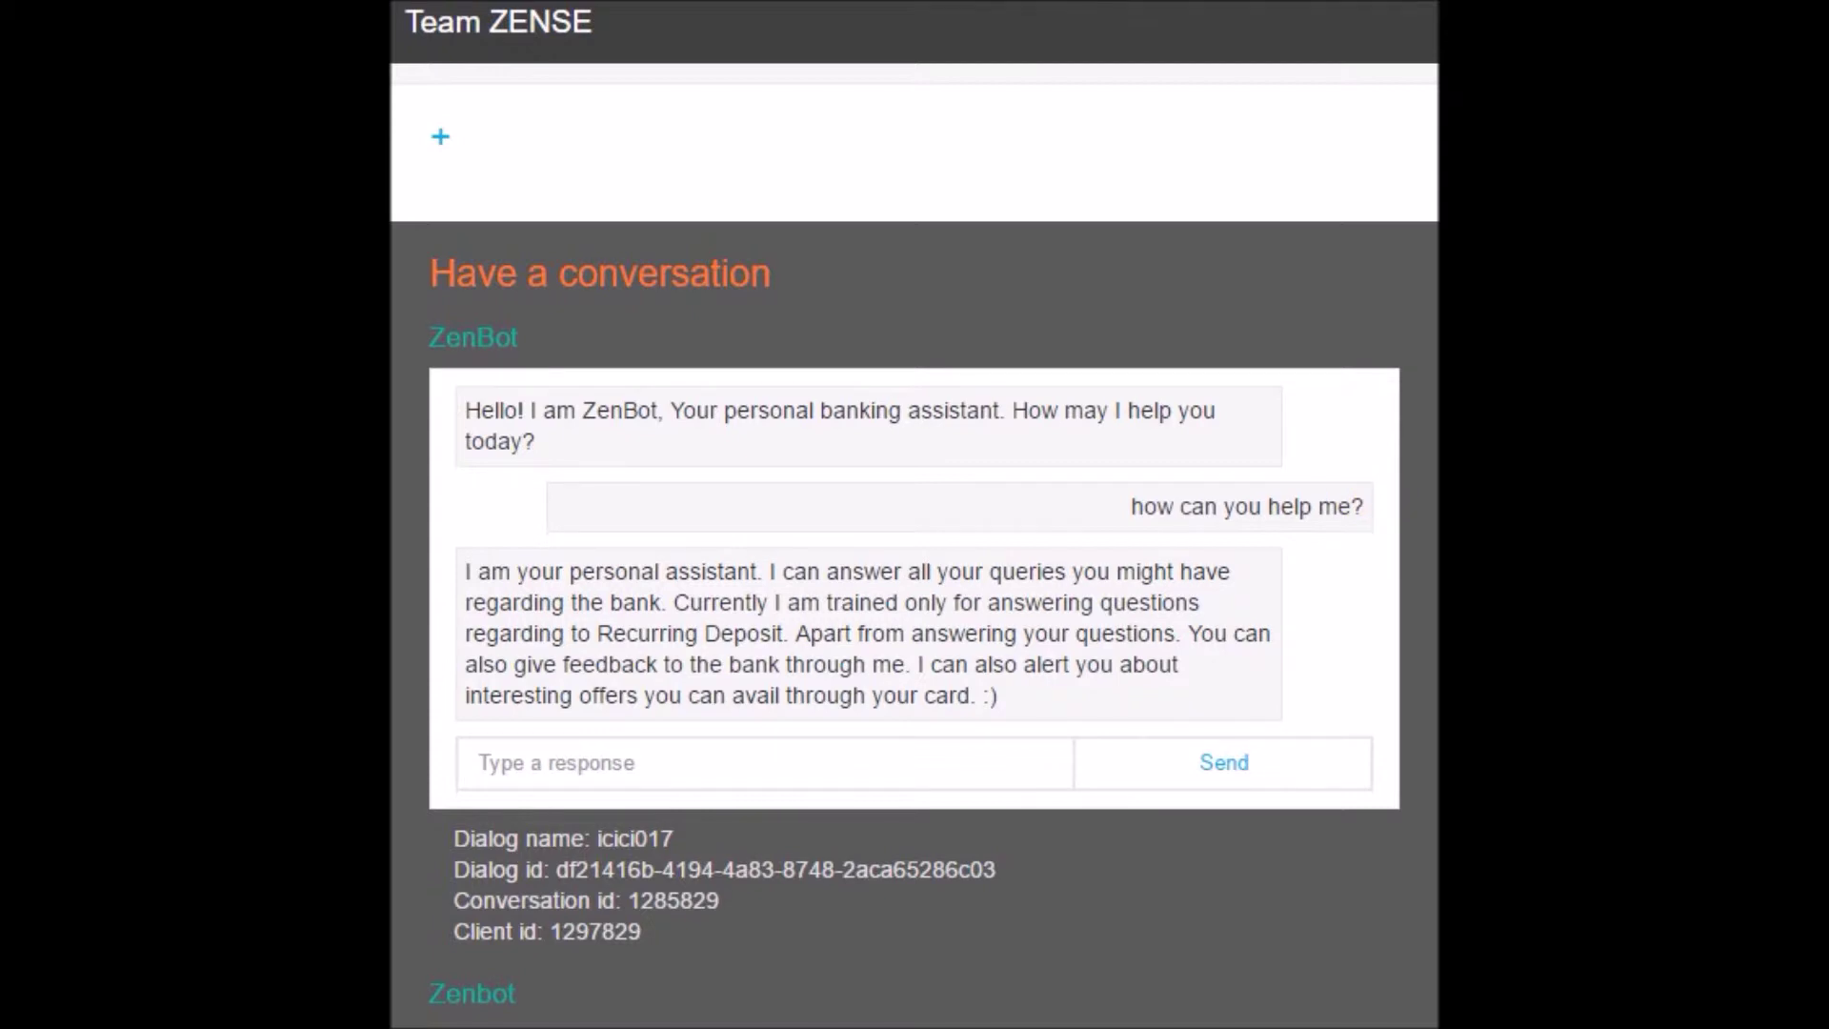
Paste and send the question about recurring deposit features.
left_click(852, 783)
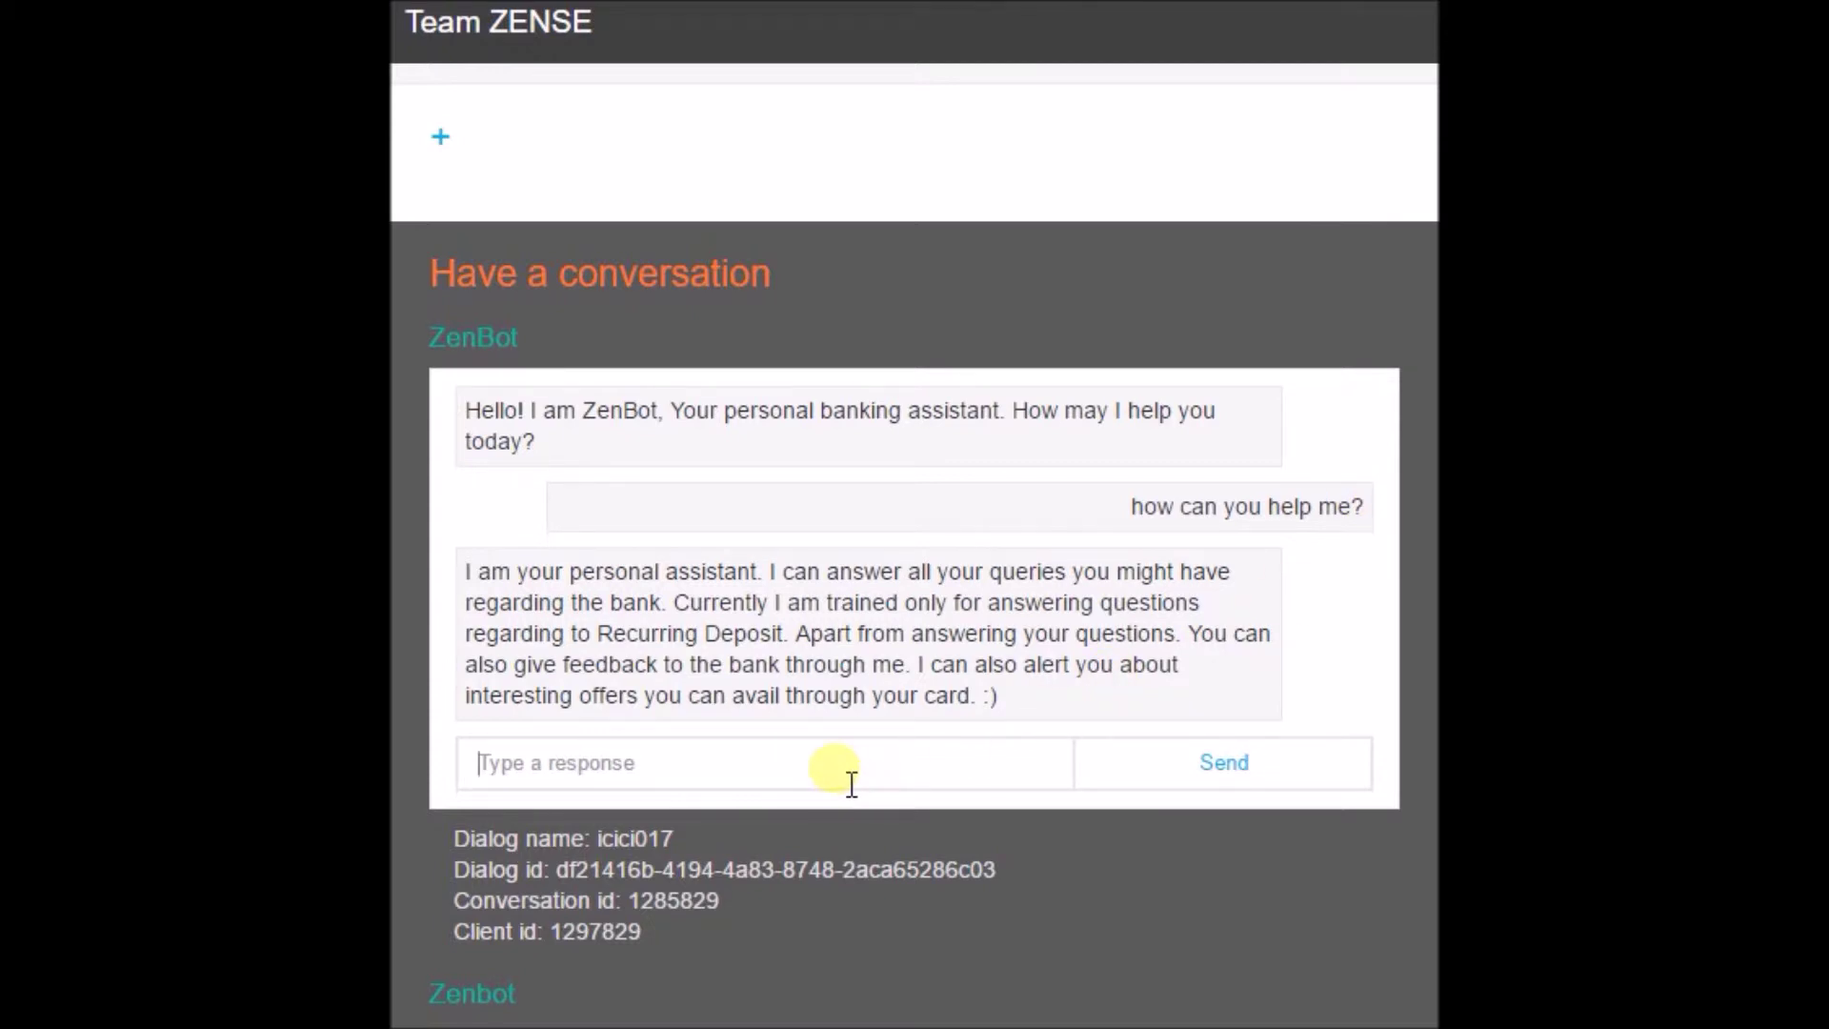
right_click(852, 783)
left_click(958, 425)
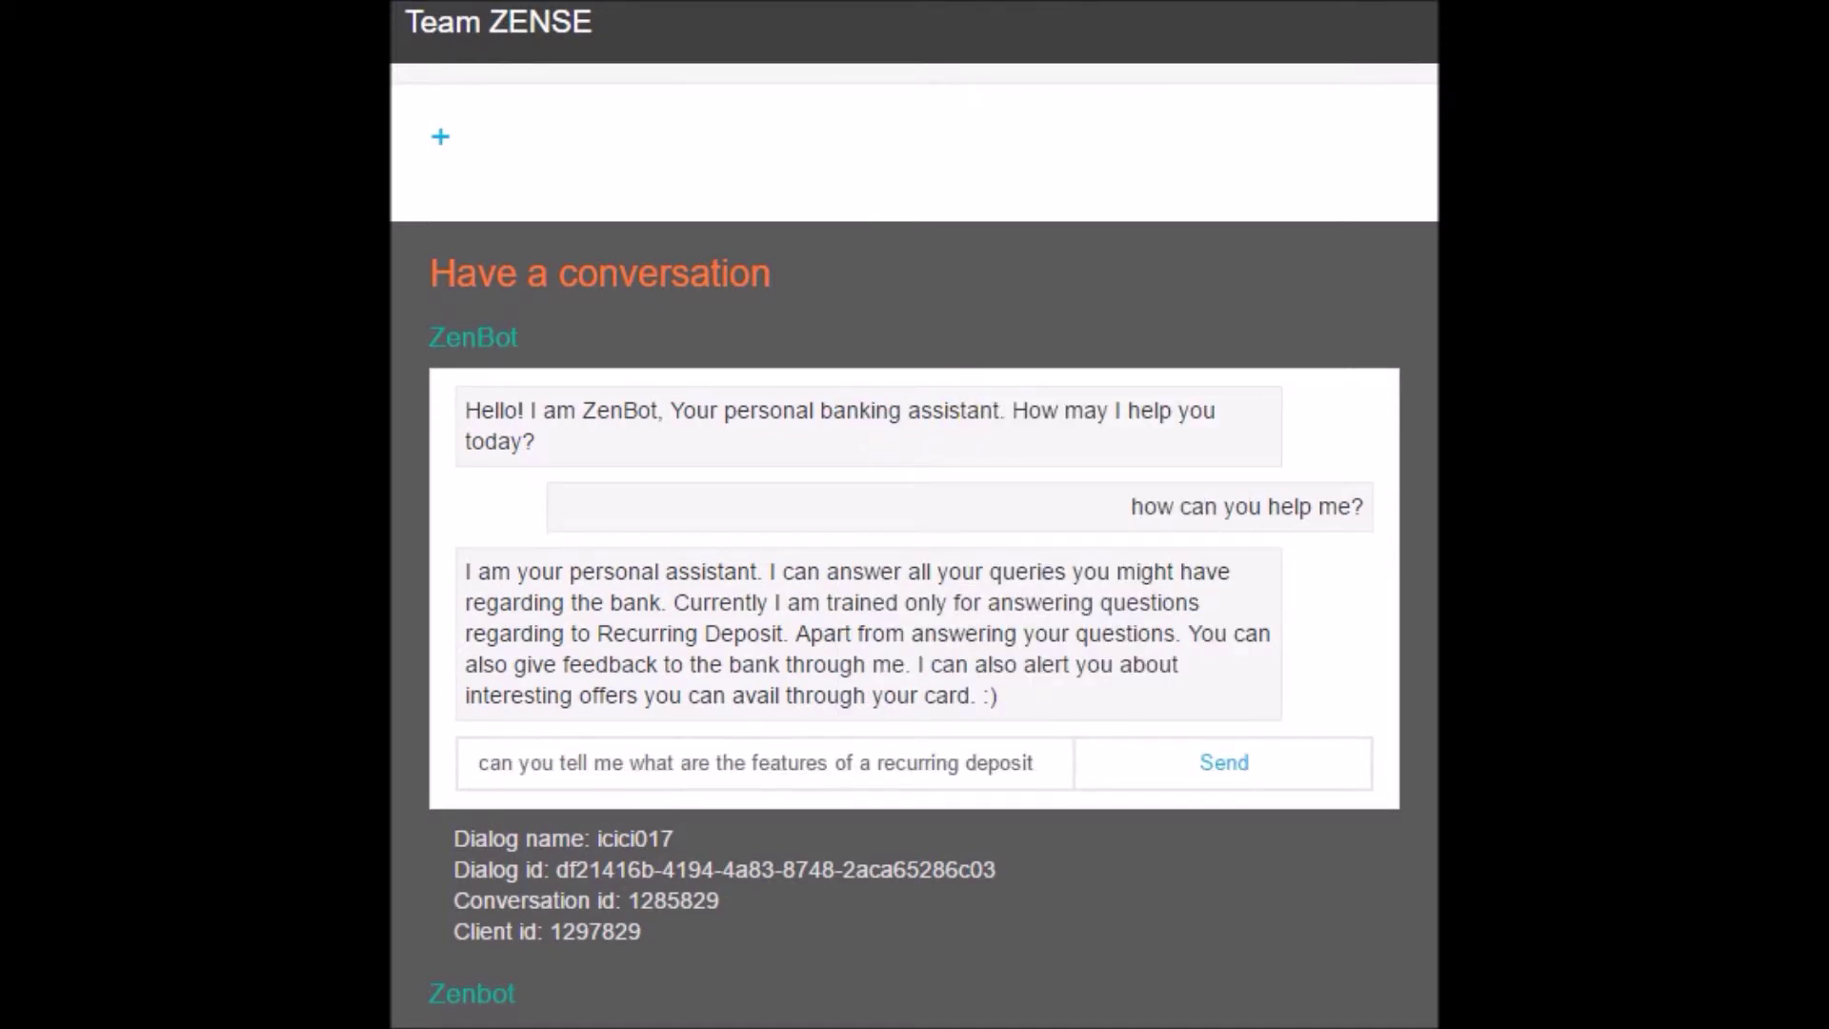
key("Return")
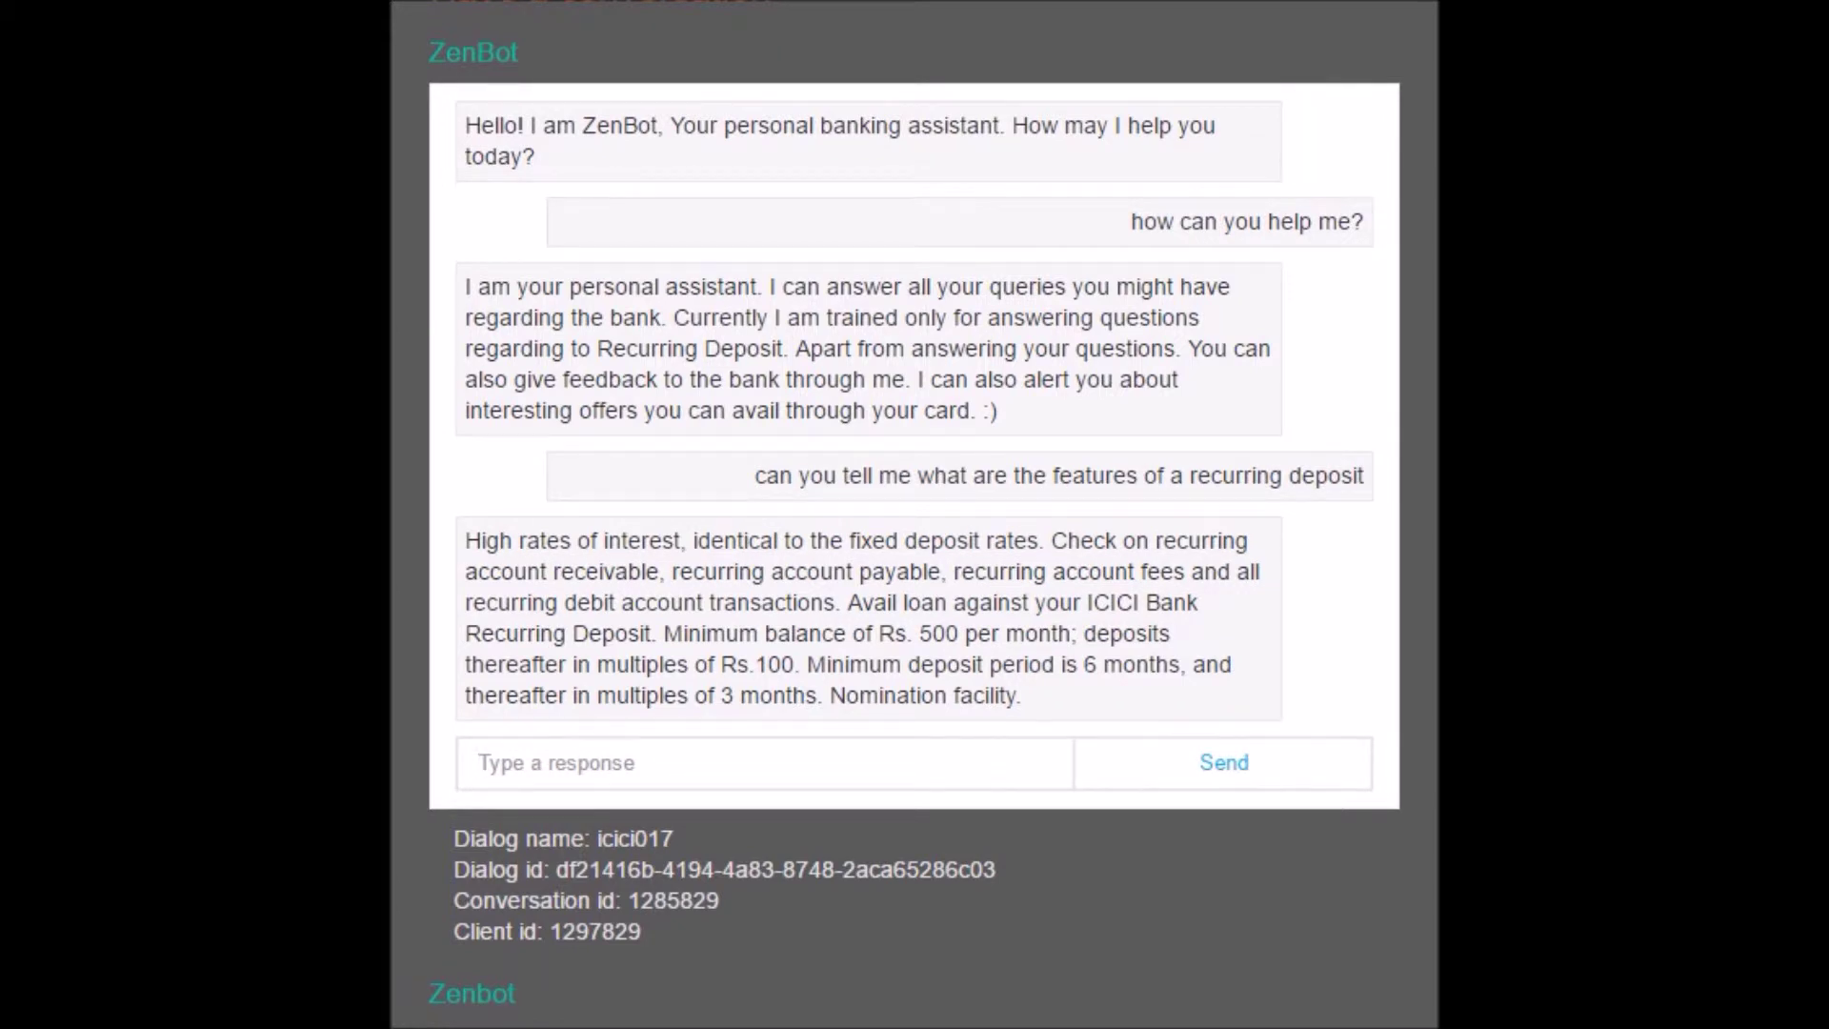
Paste and send the interest rate and minimum deposit questions.
type("what are the interest rates")
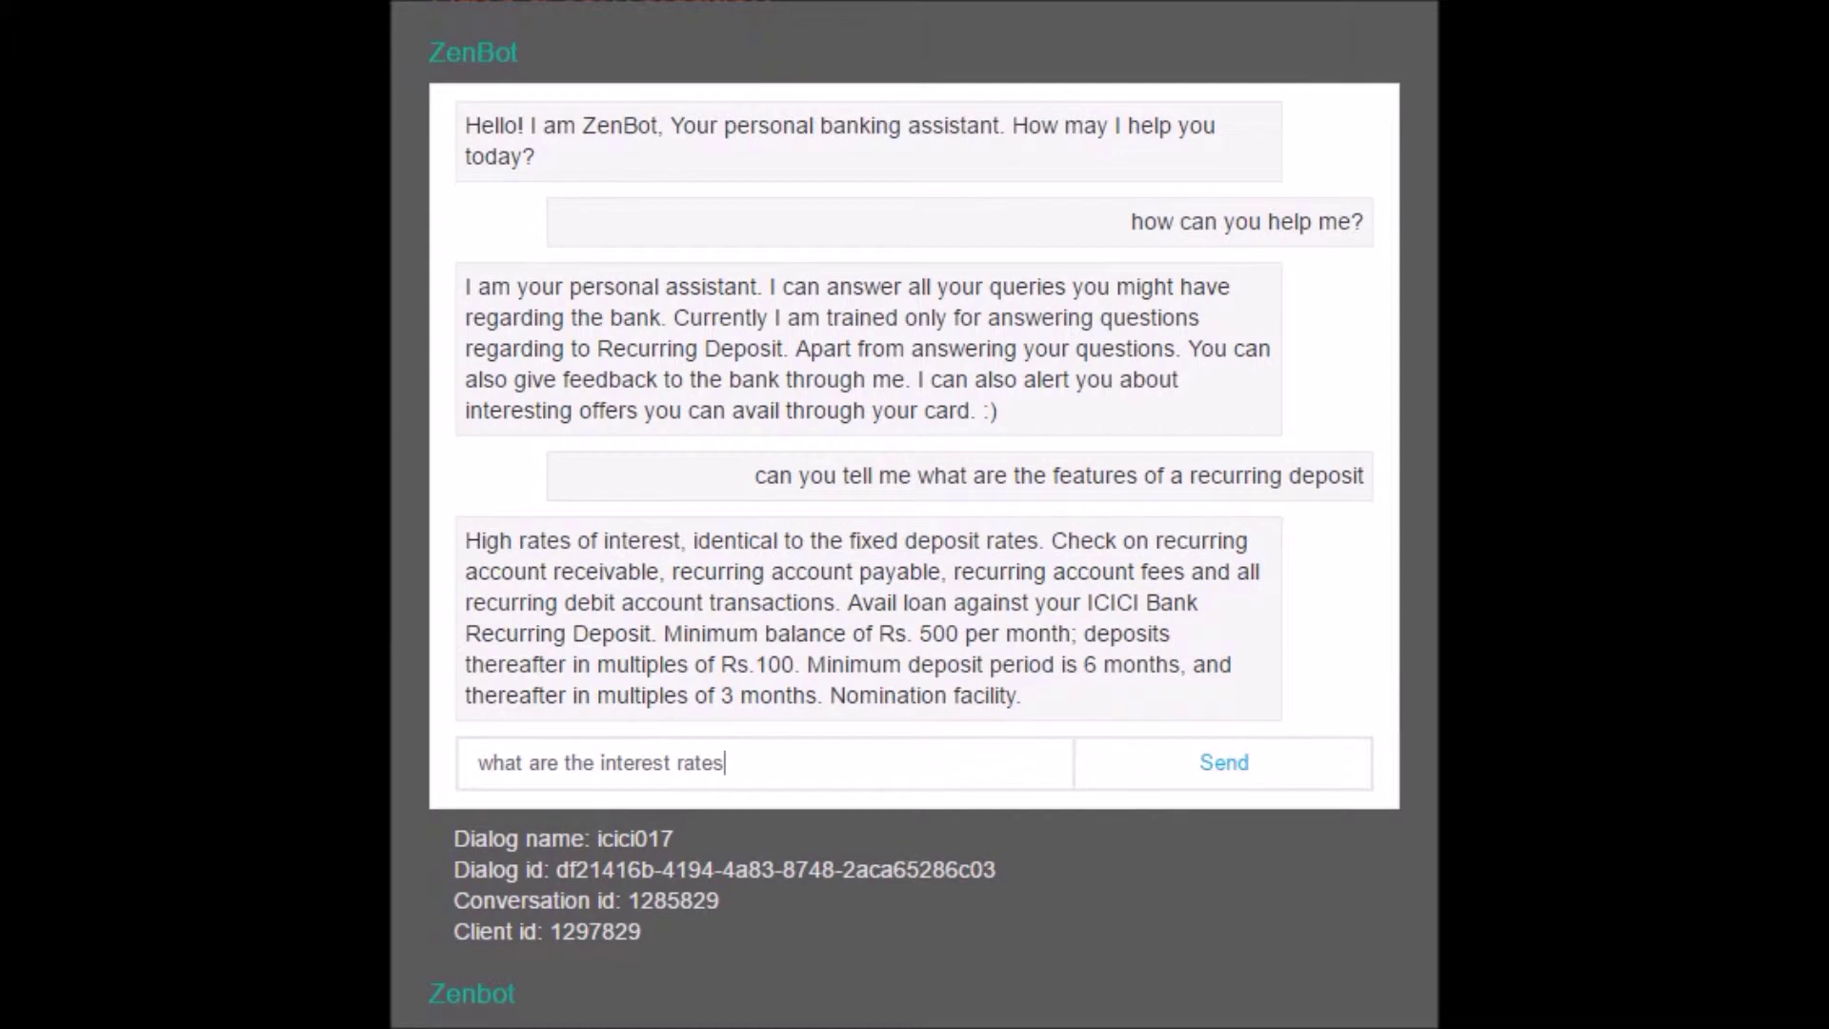
key("Return")
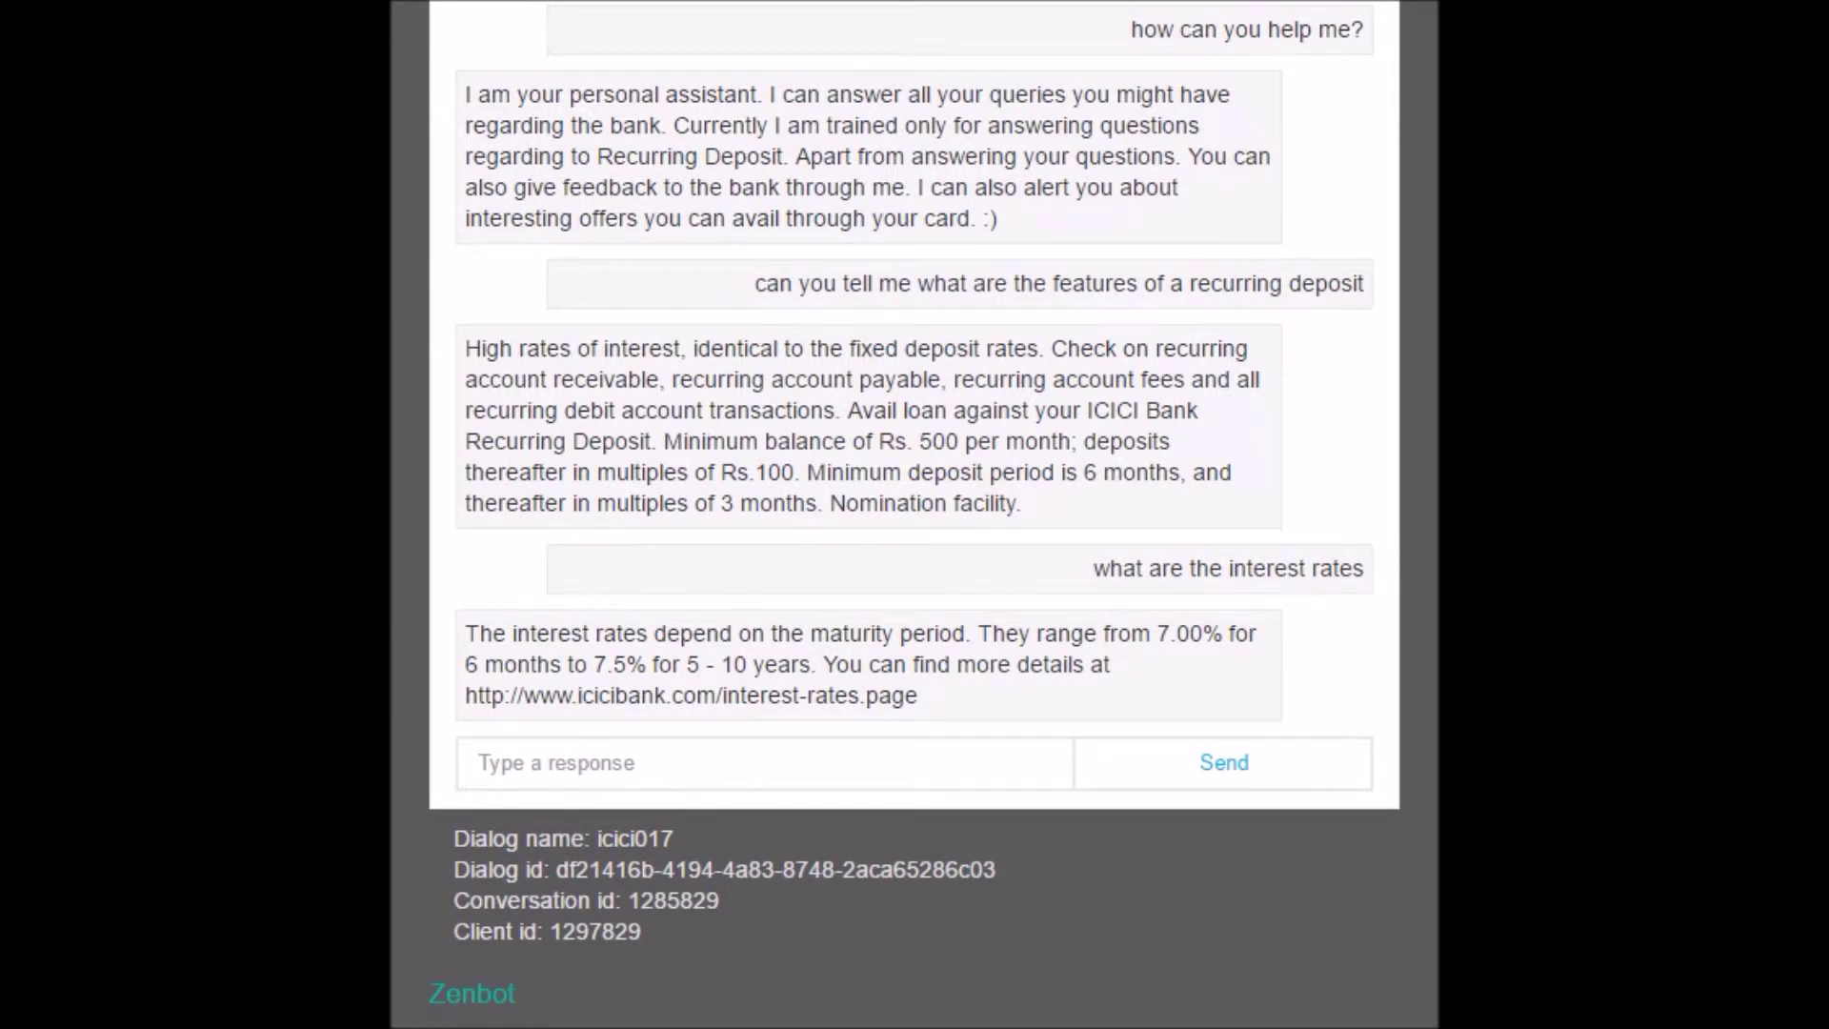
type("what is the minimum deposit required")
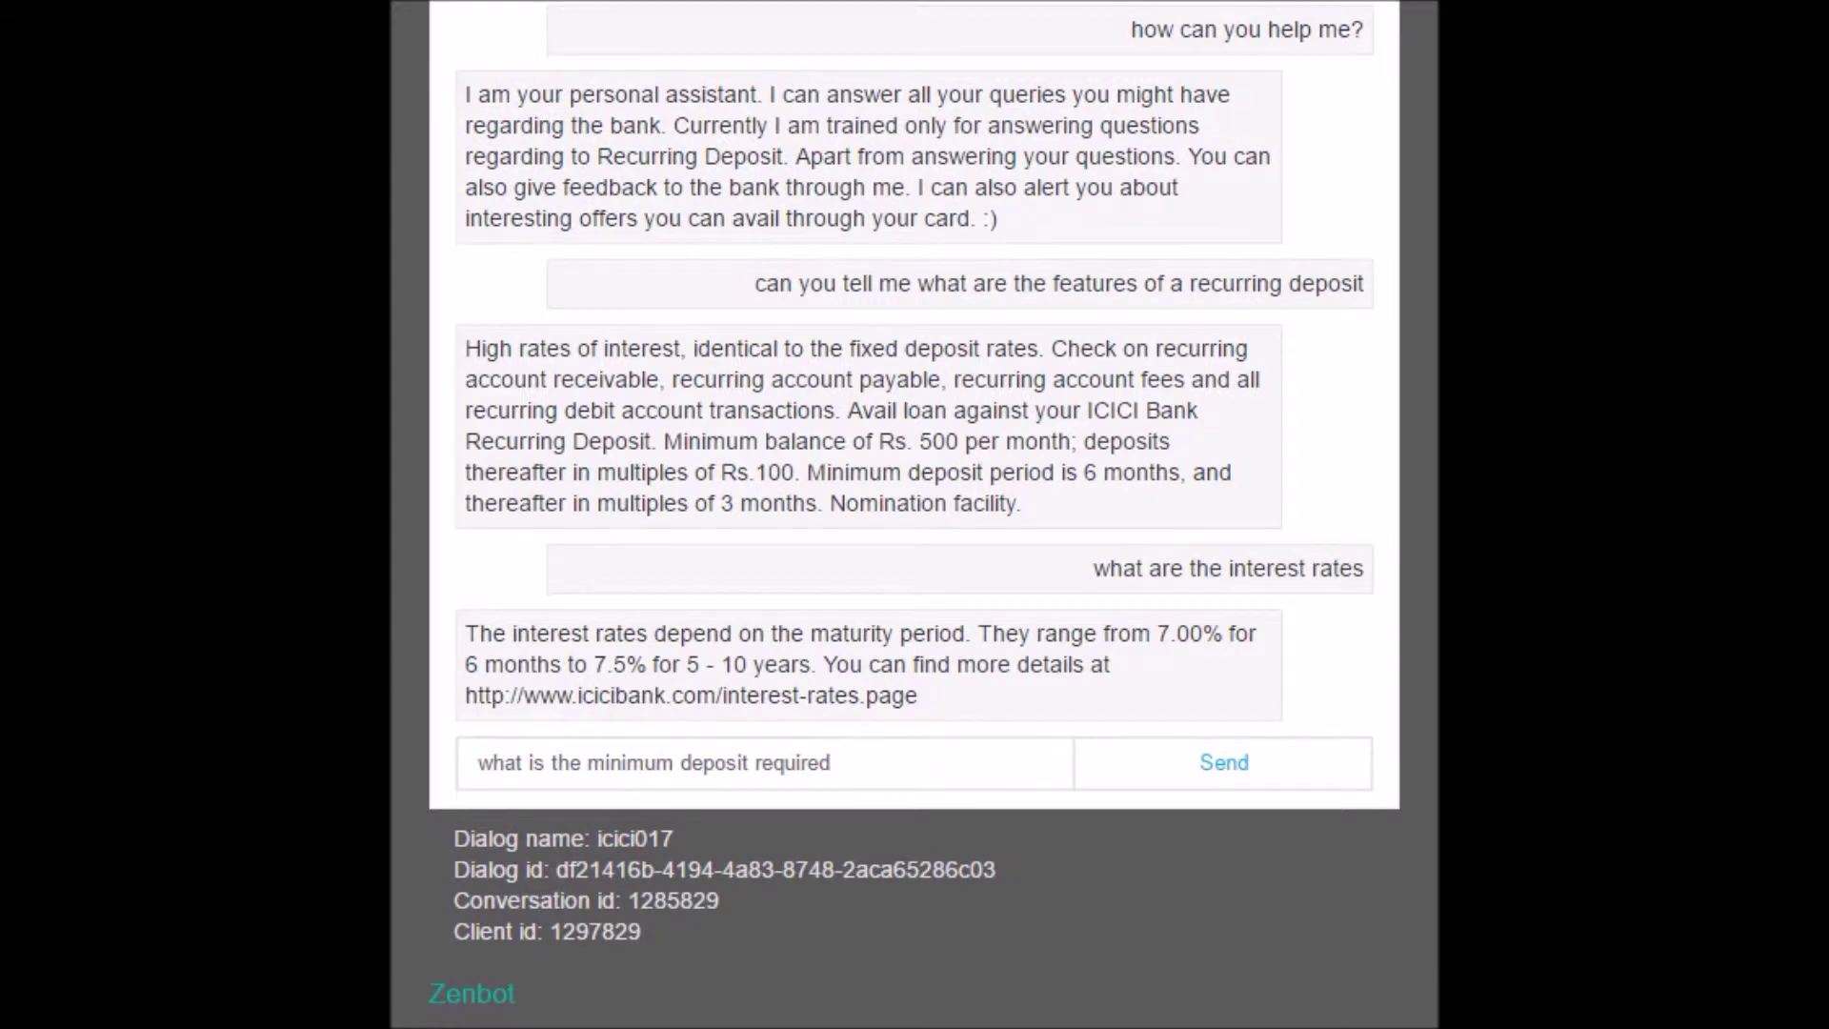
key("Return")
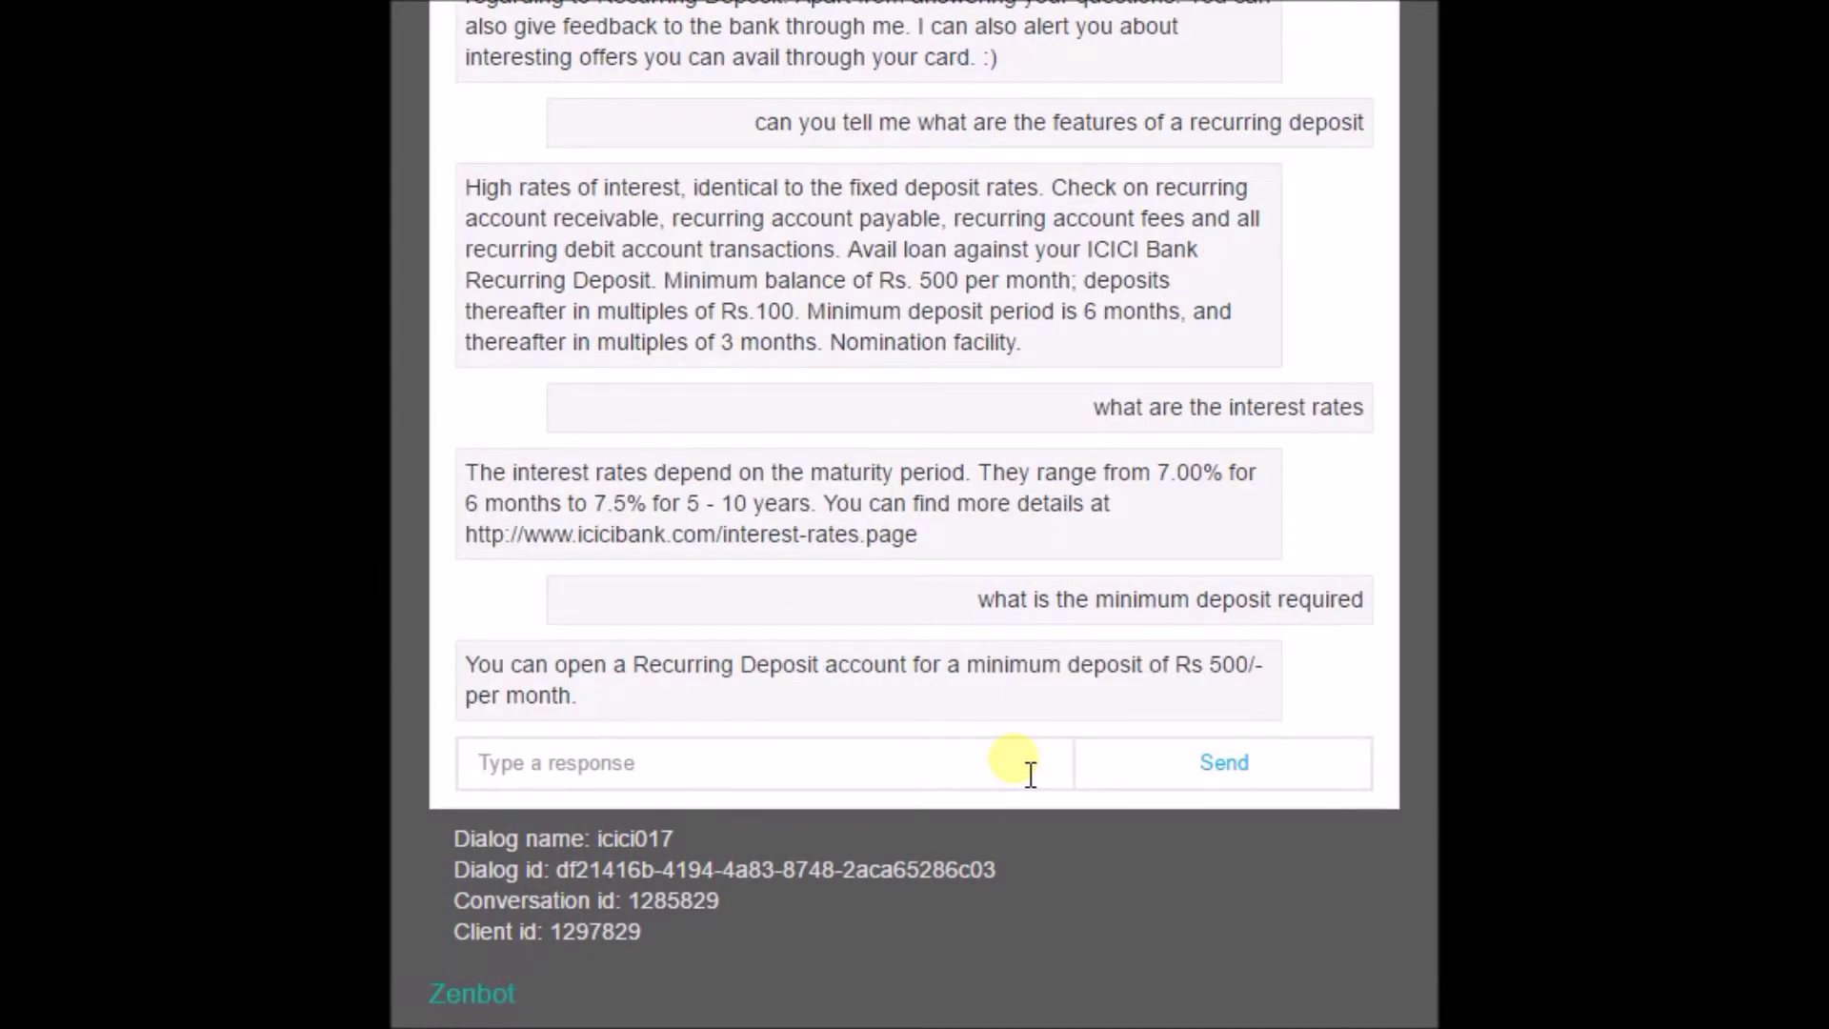
Ask 'what is the range of tenure', then paste the question on opening a recurring deposit.
type("what is the range of tenure")
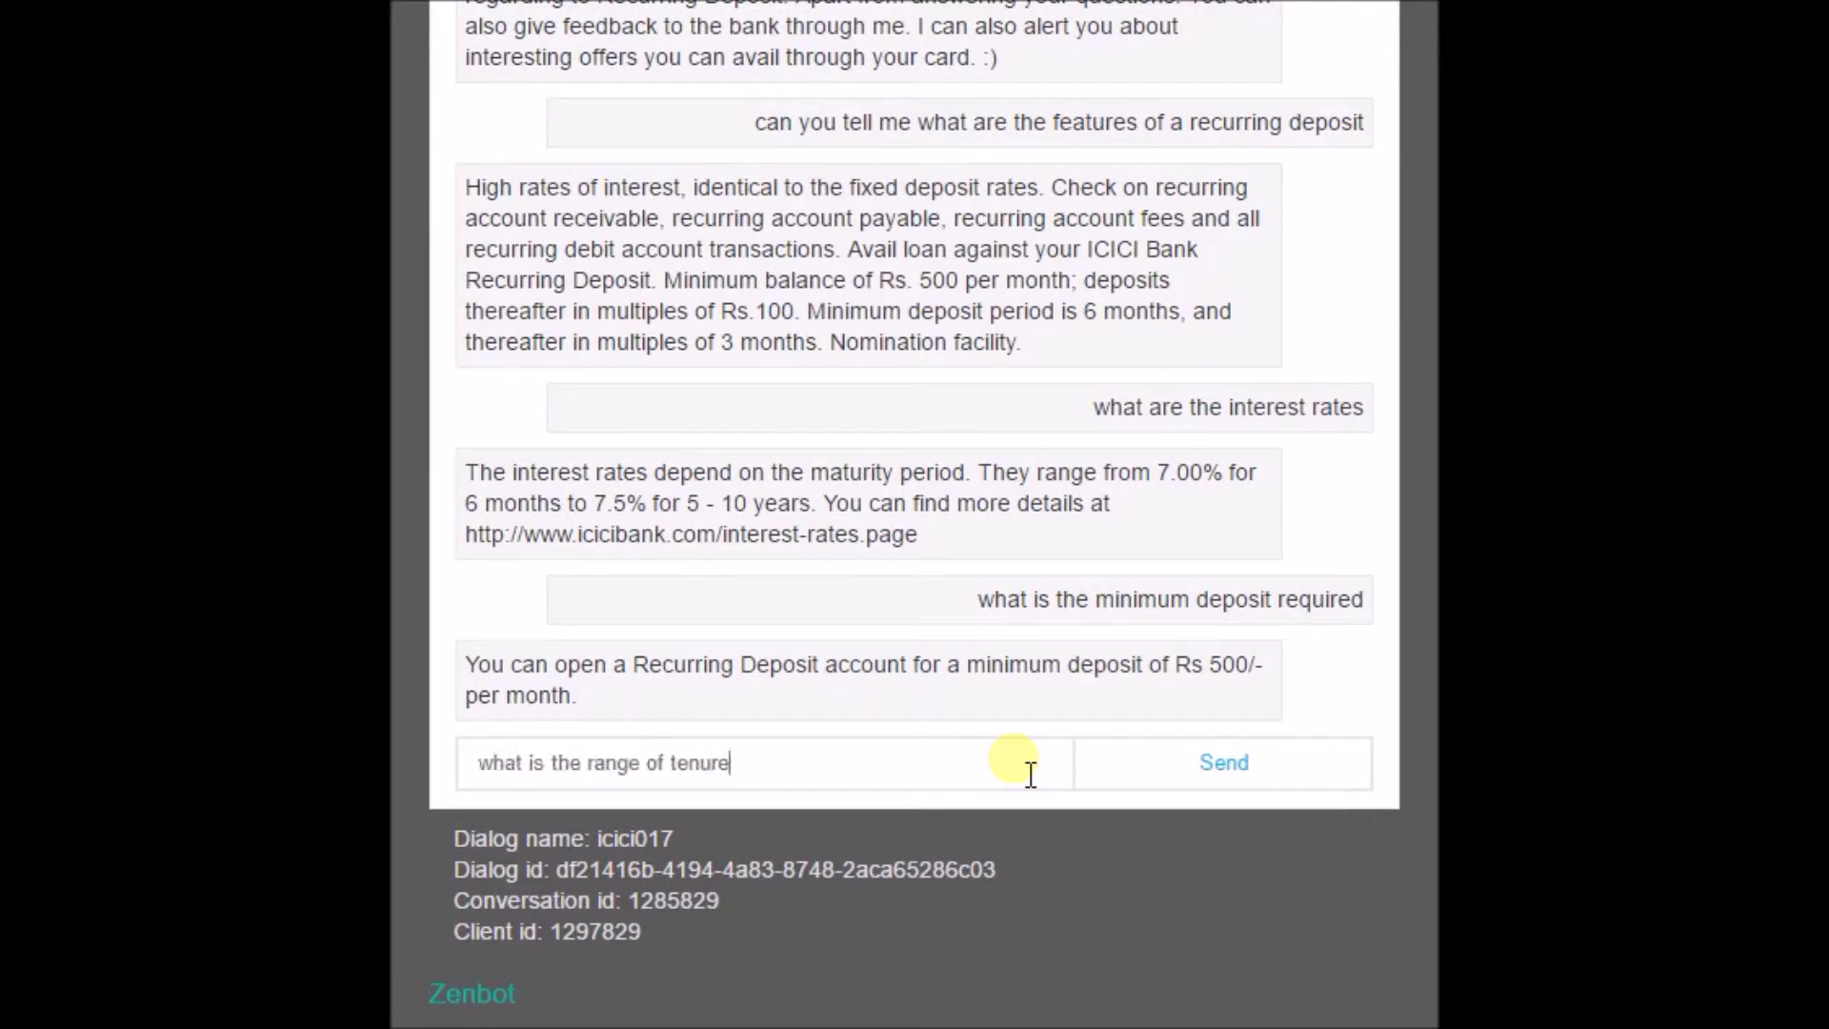
key("Return")
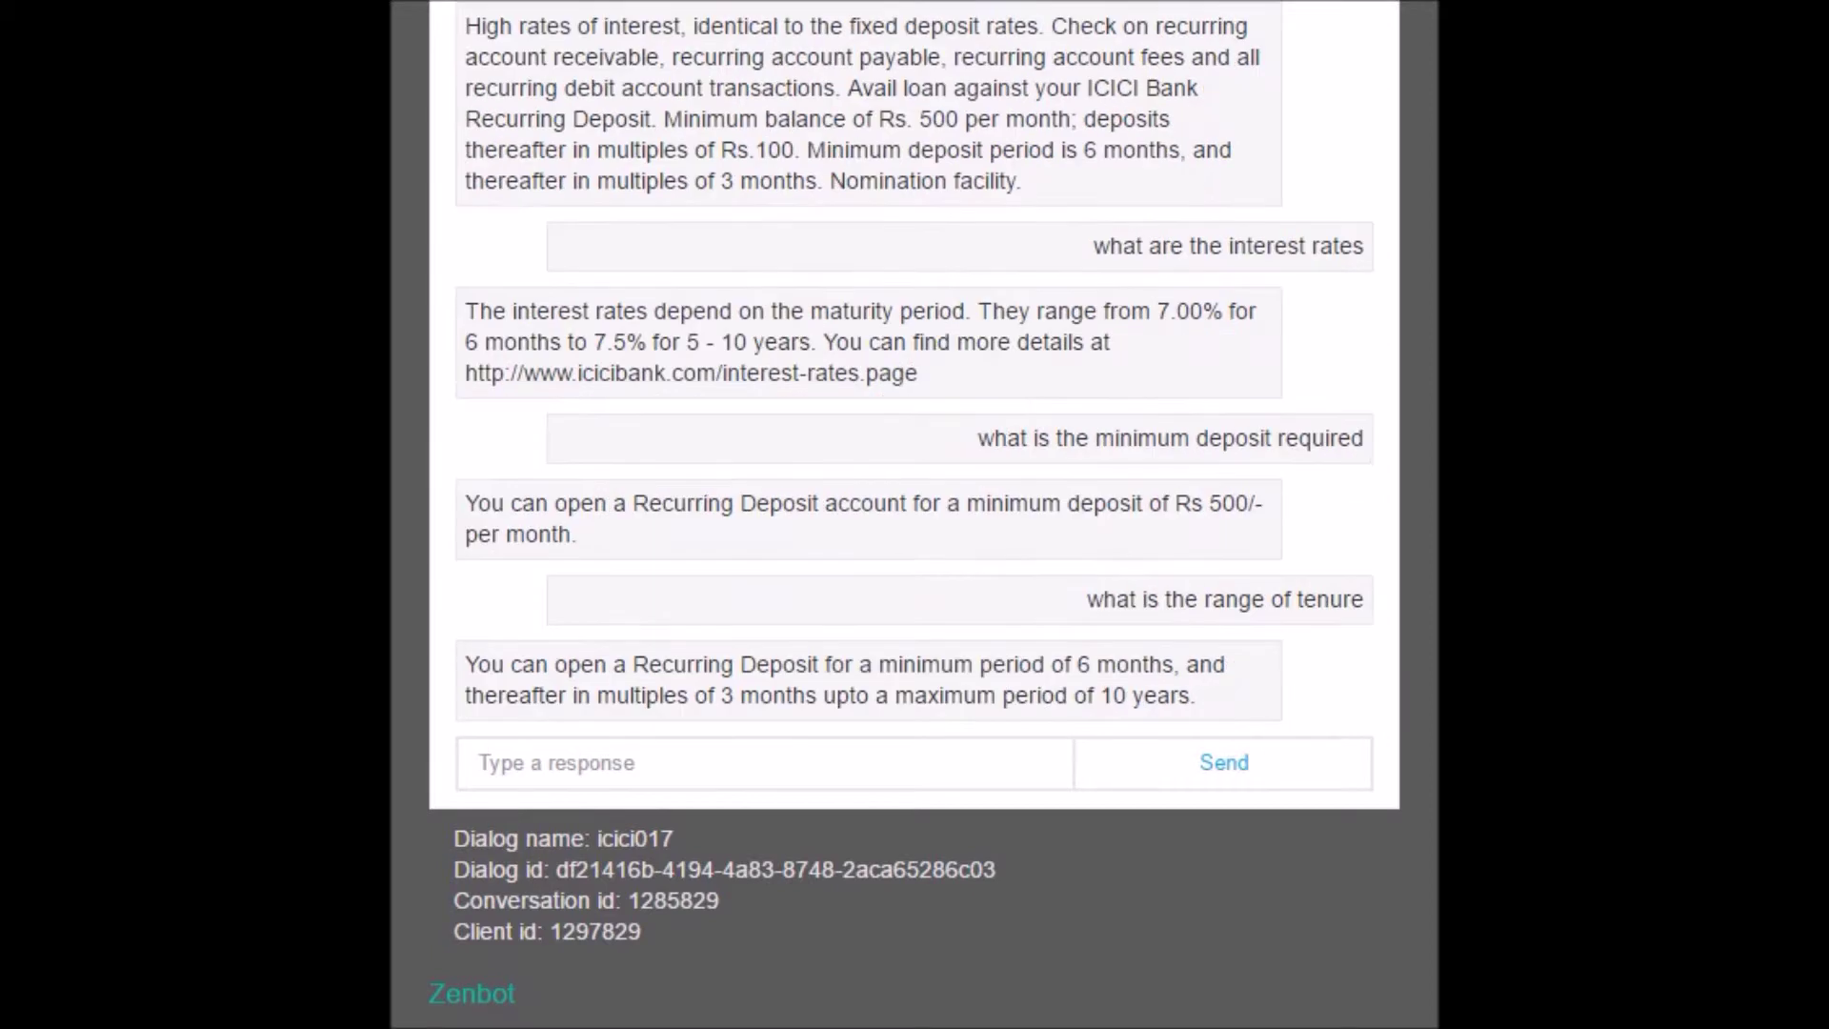
type("how to open a recurring deposit?")
left_click(1106, 777)
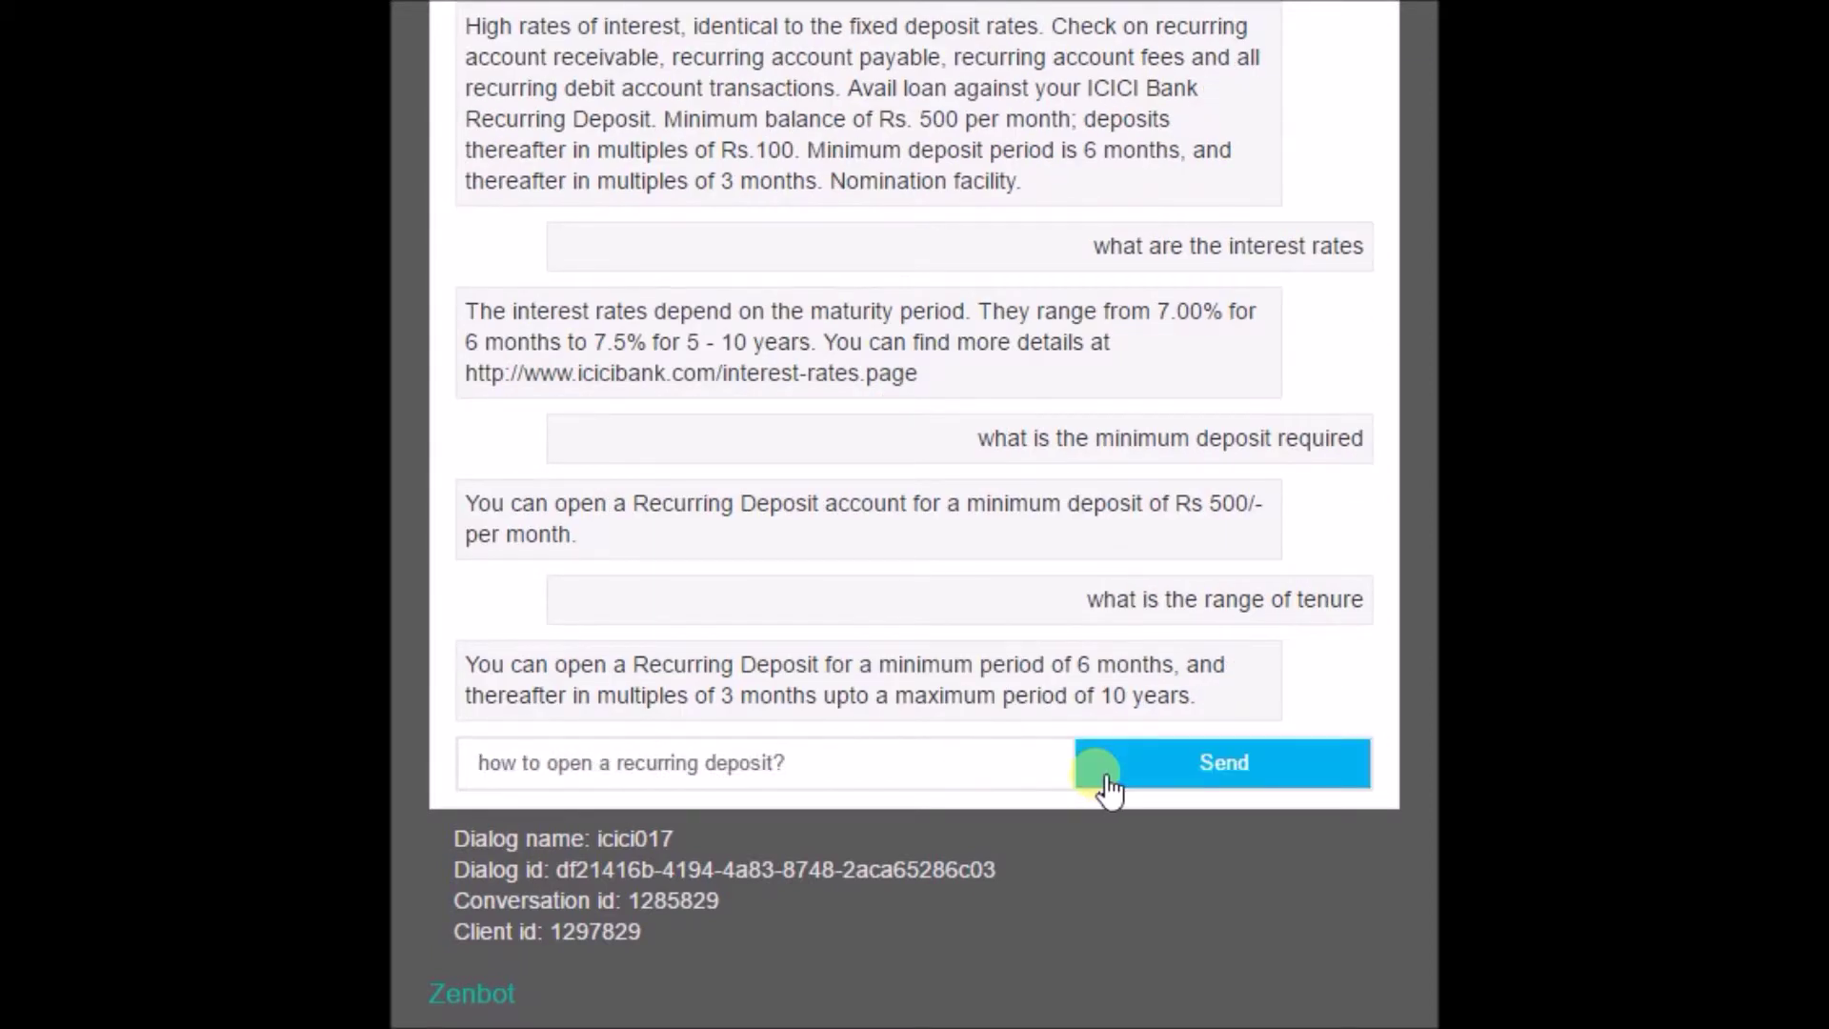
Send the recurring deposit question and 'how to open a saving account ?', then paste the personal banker request.
left_click(1106, 777)
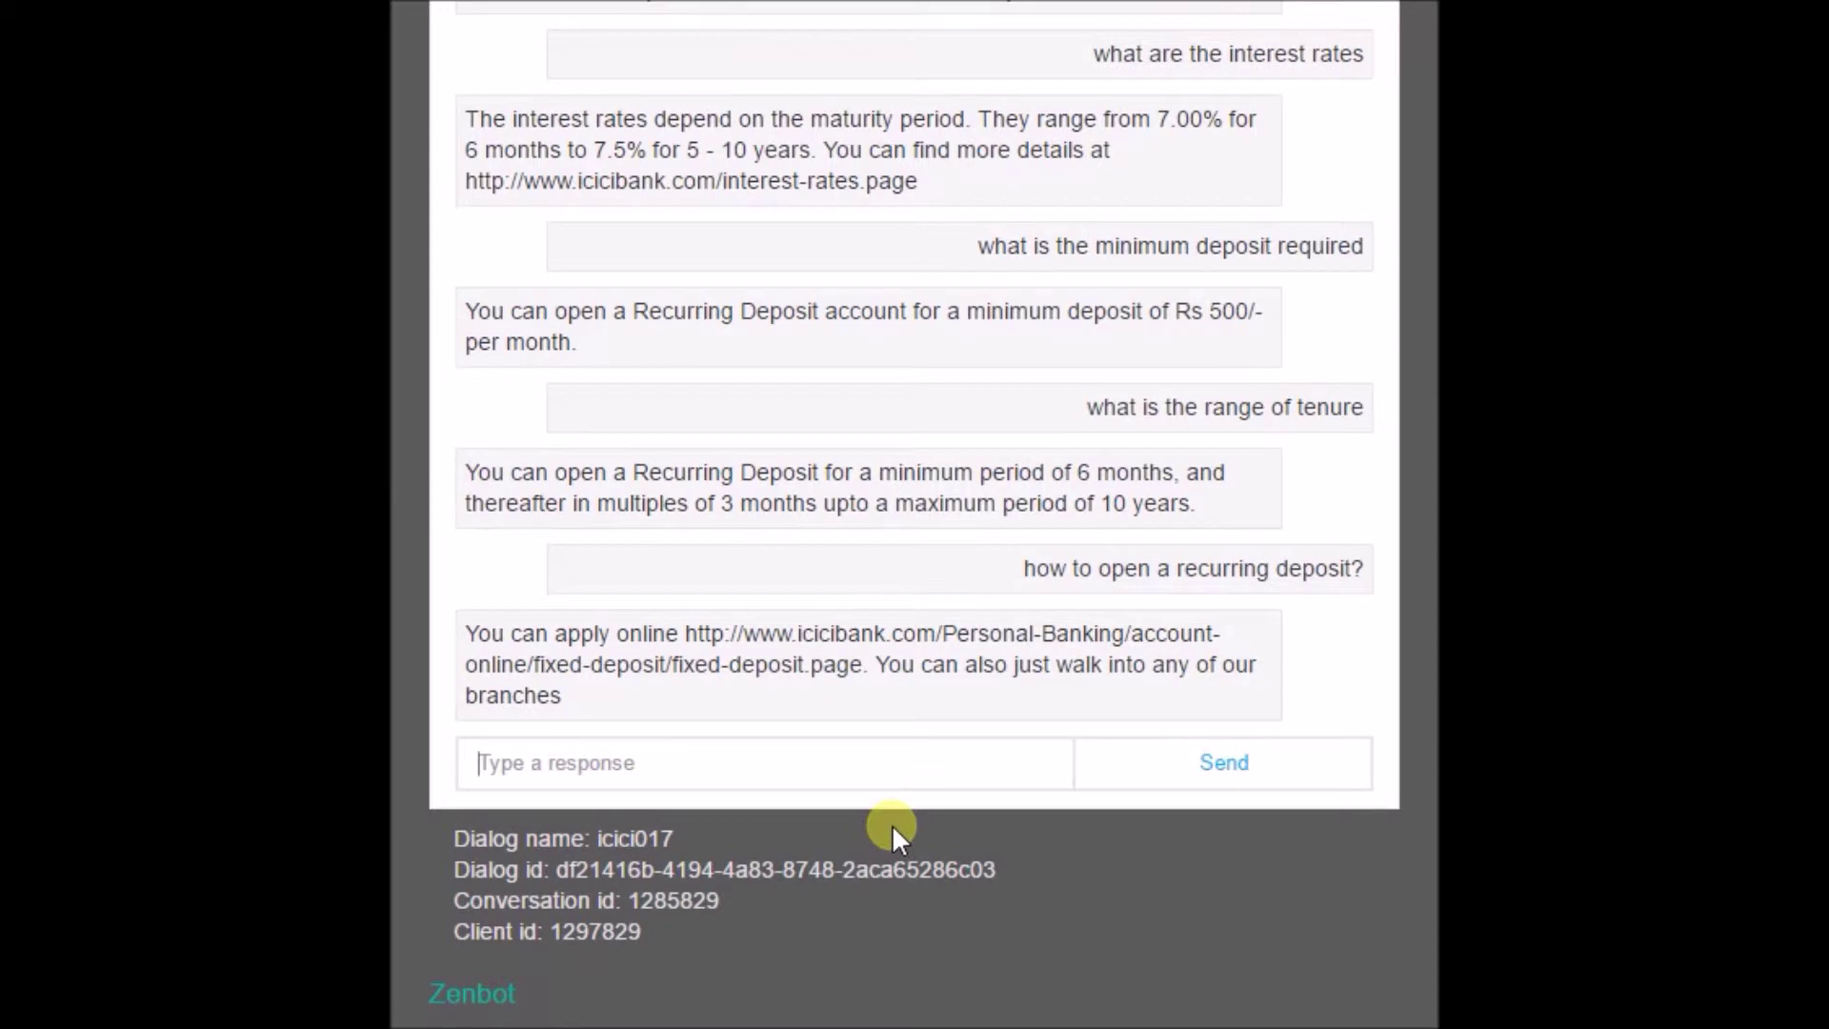
type("how to ")
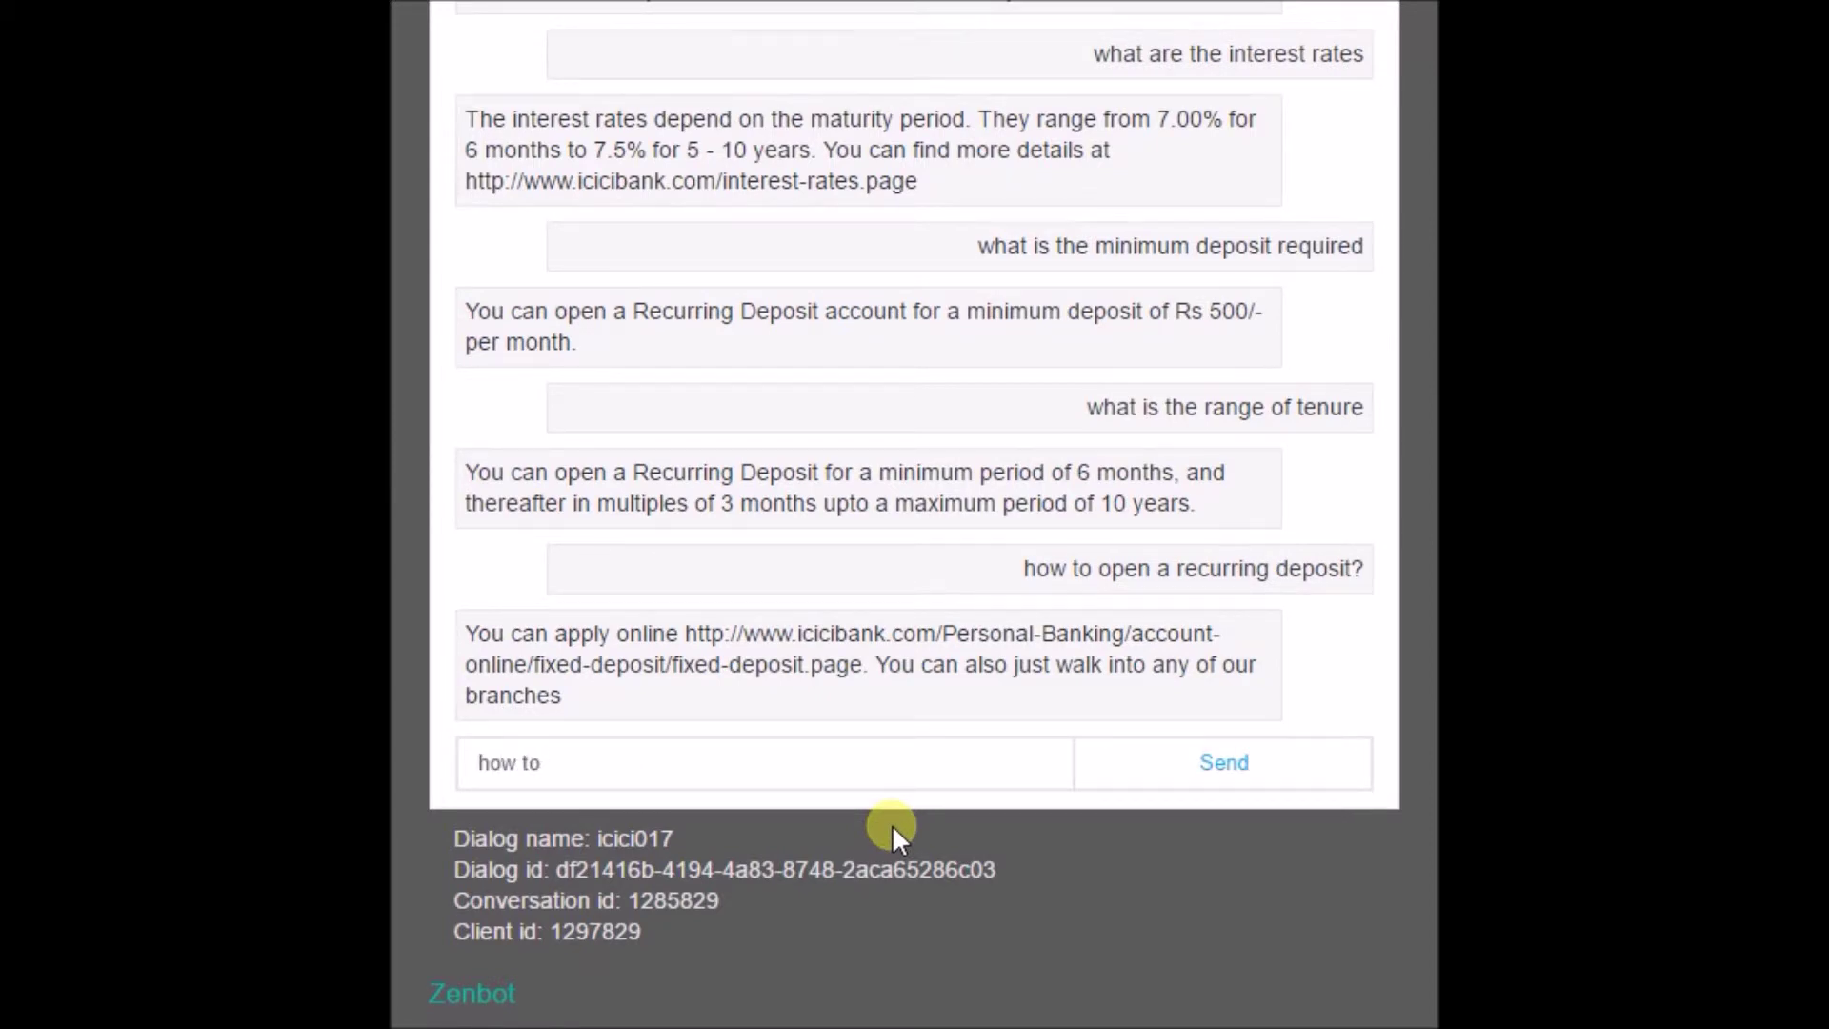
type("open a saving account ?")
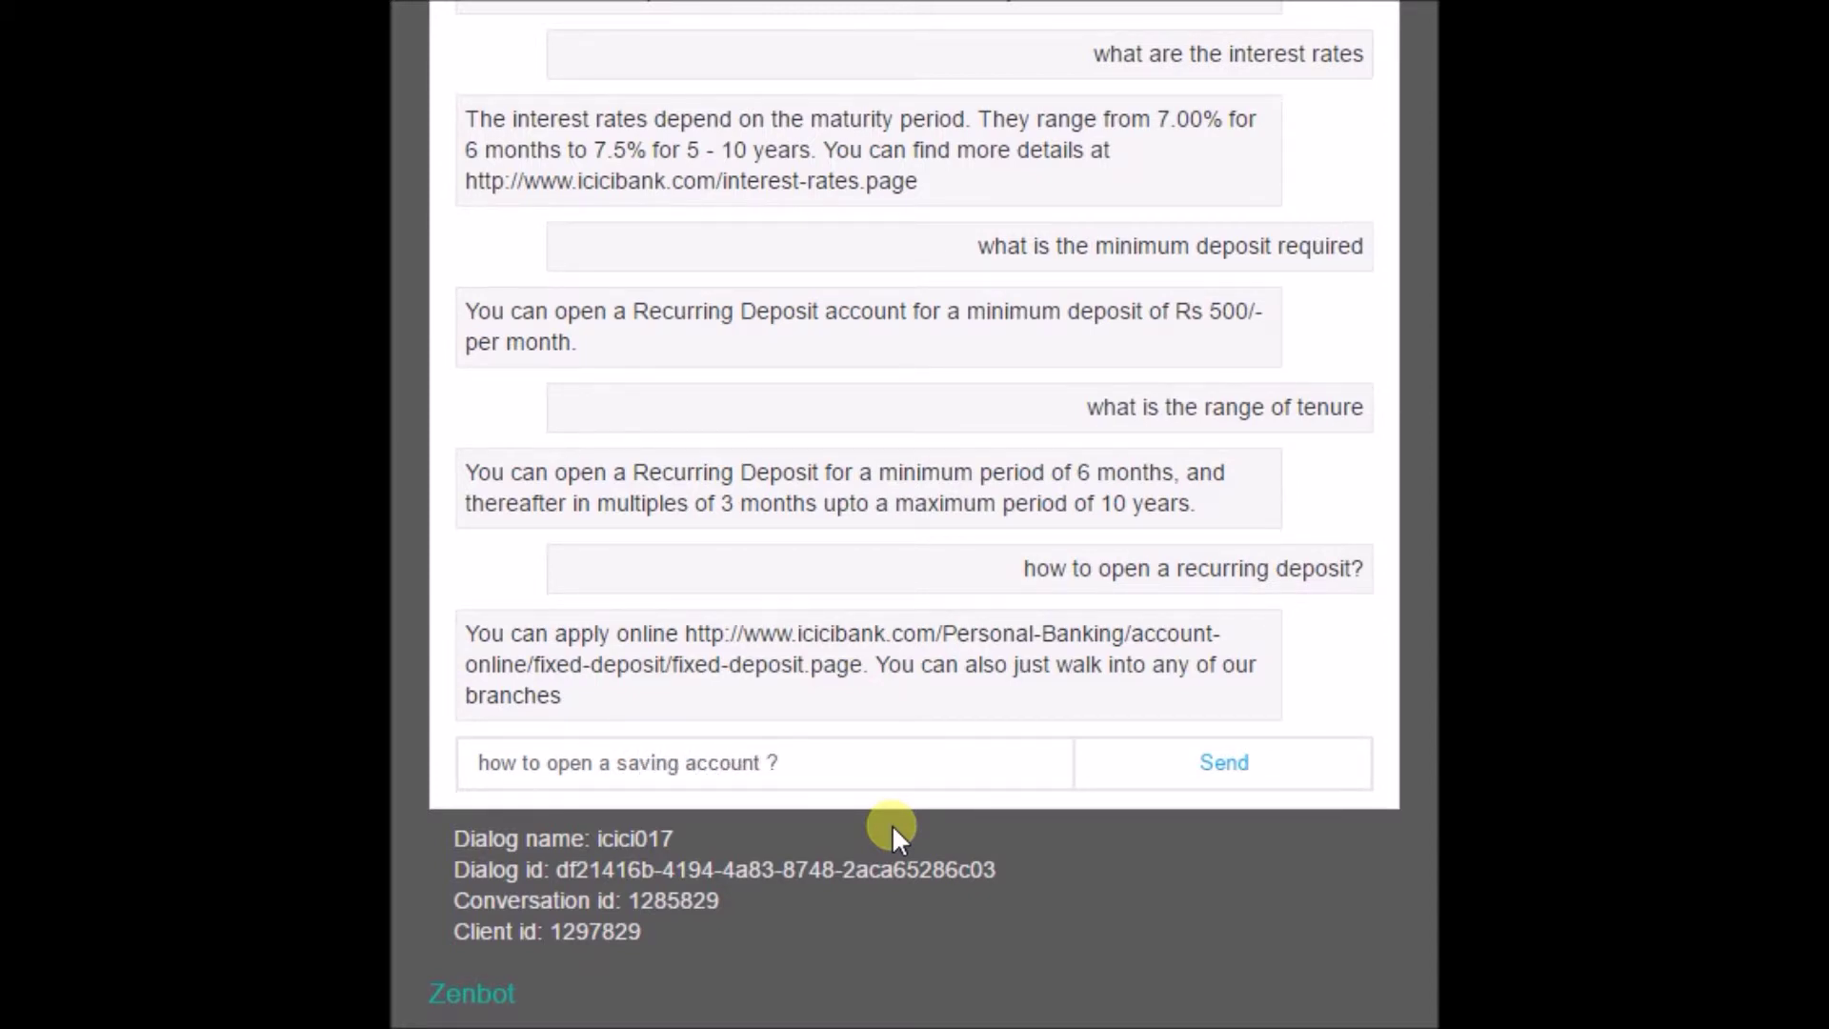
key("Return")
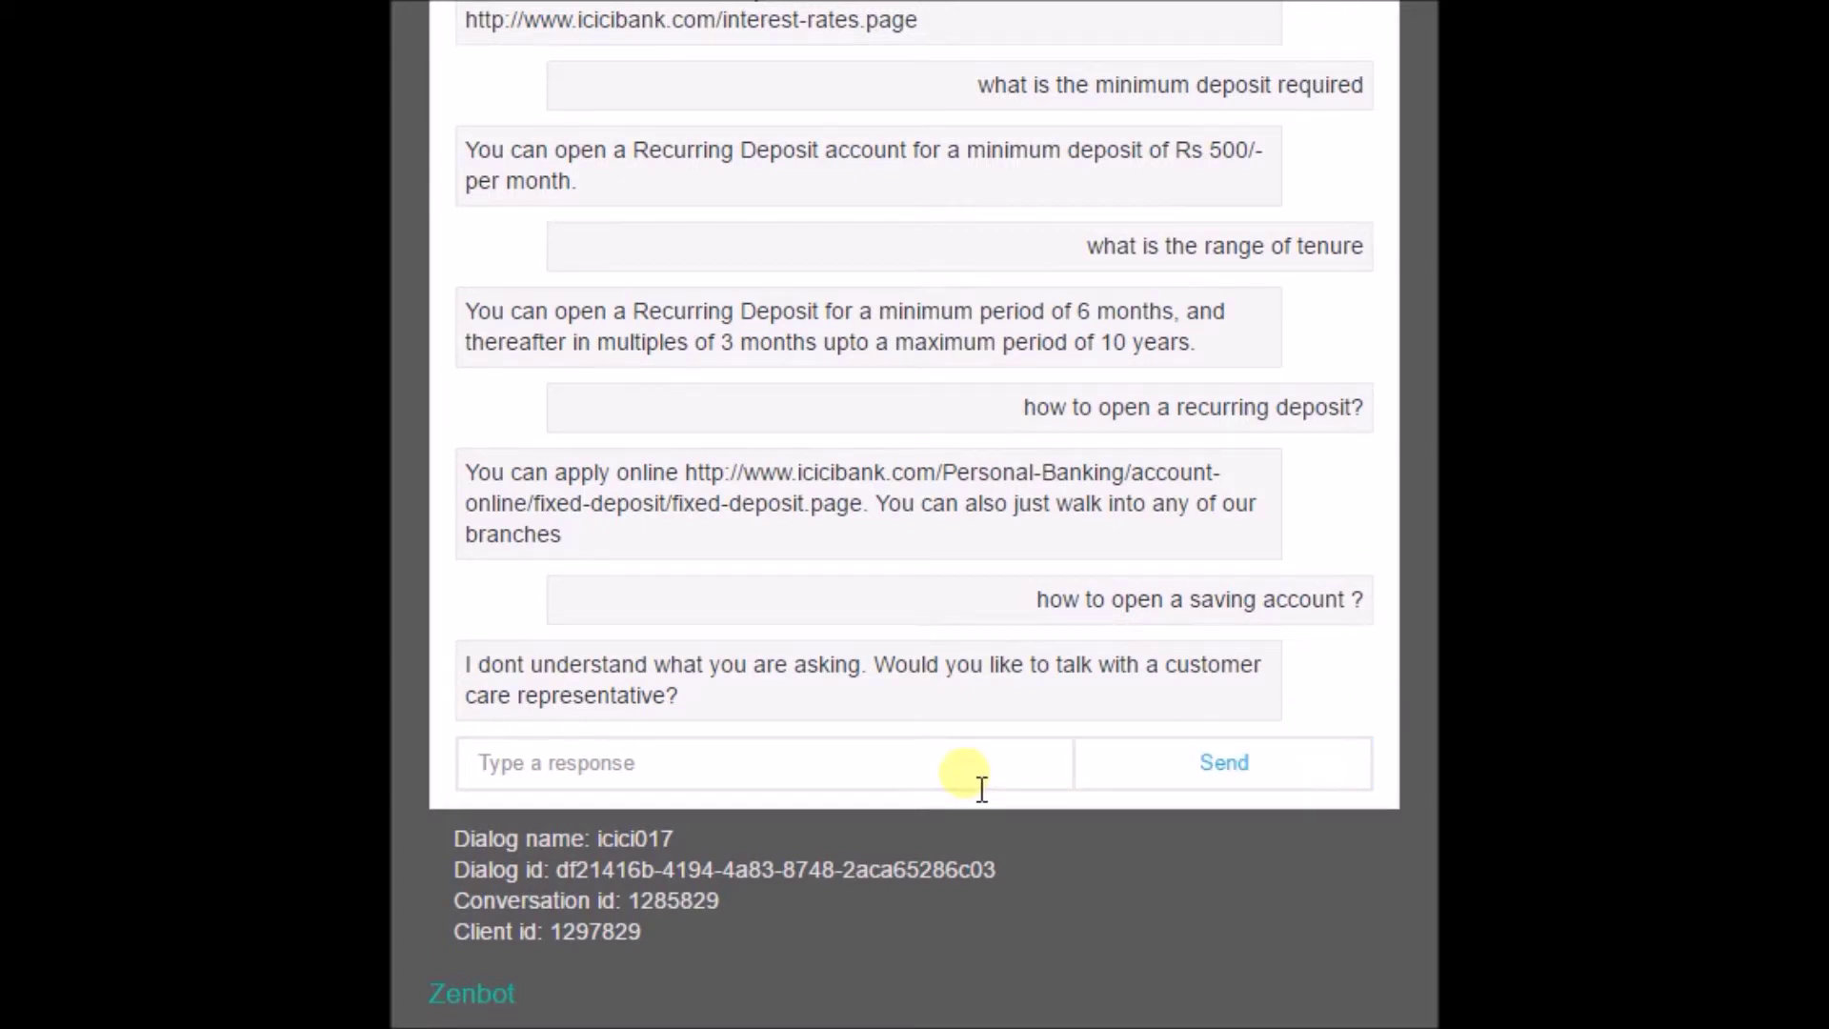
type("I want to meet my personal banker")
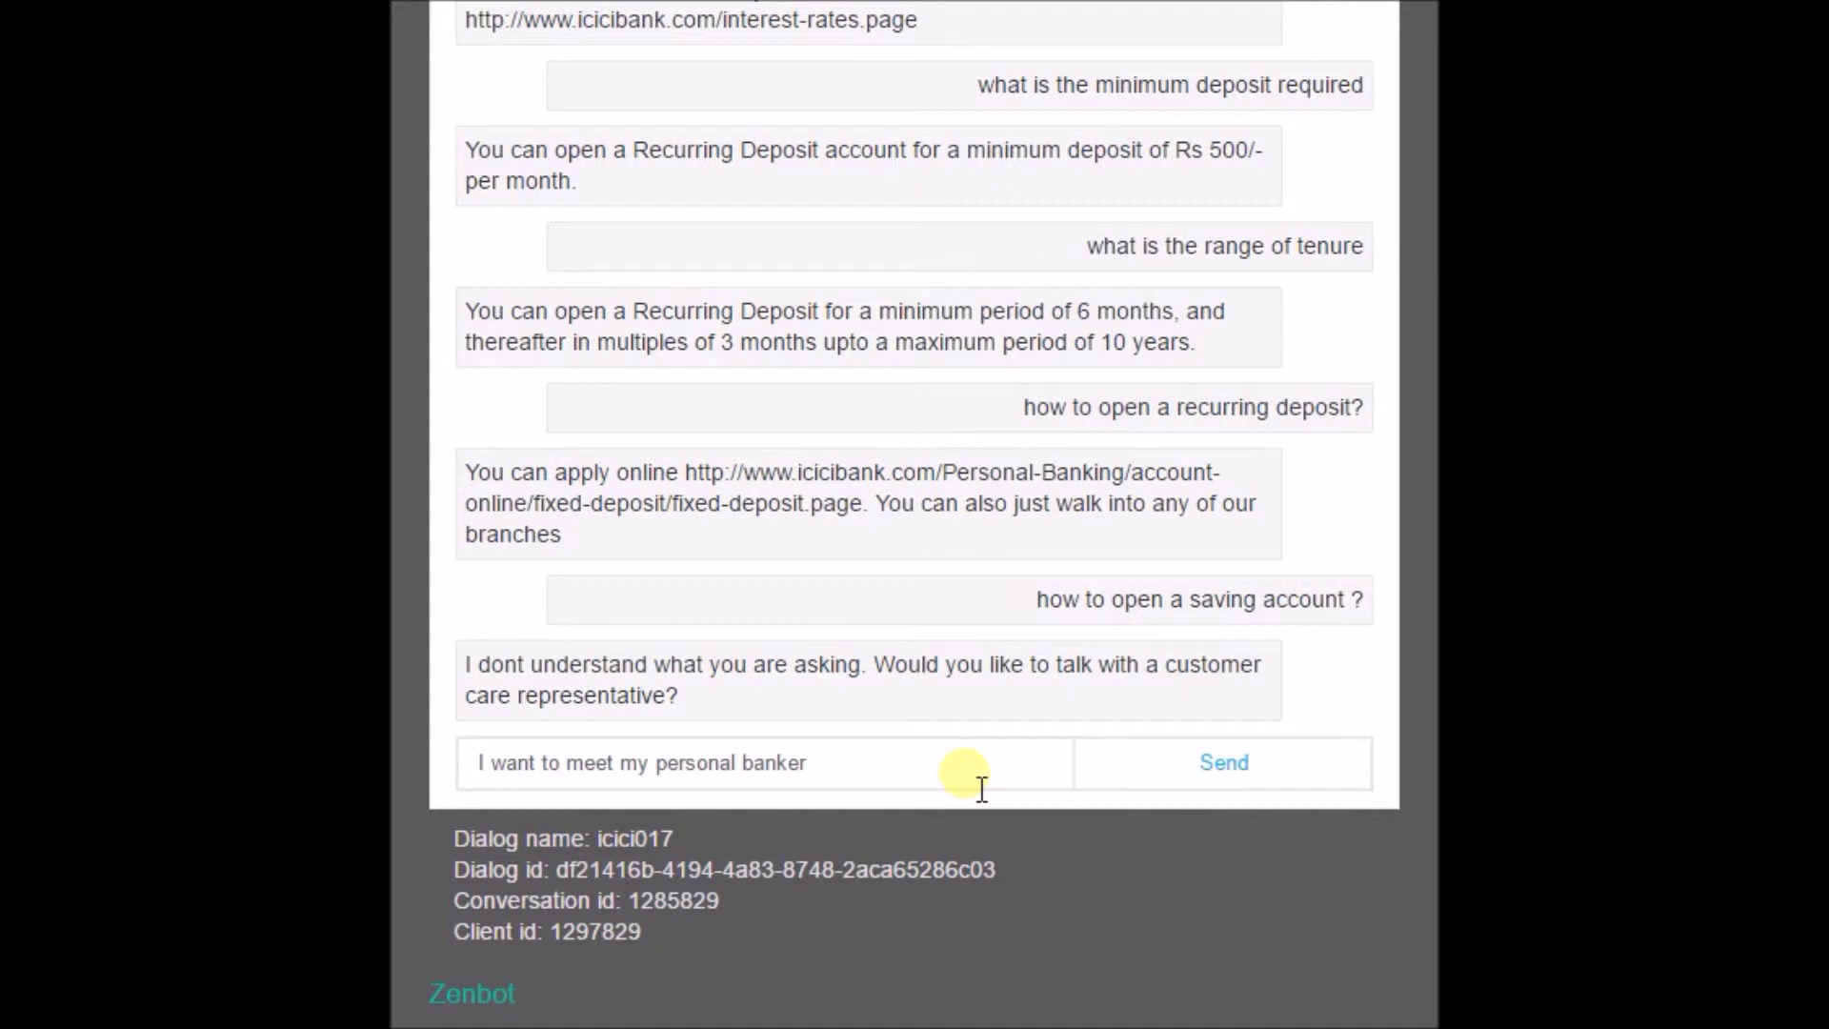
Request a personal banker meeting, accept Monday 1430, and ask about movie ticket discounts.
key("Return")
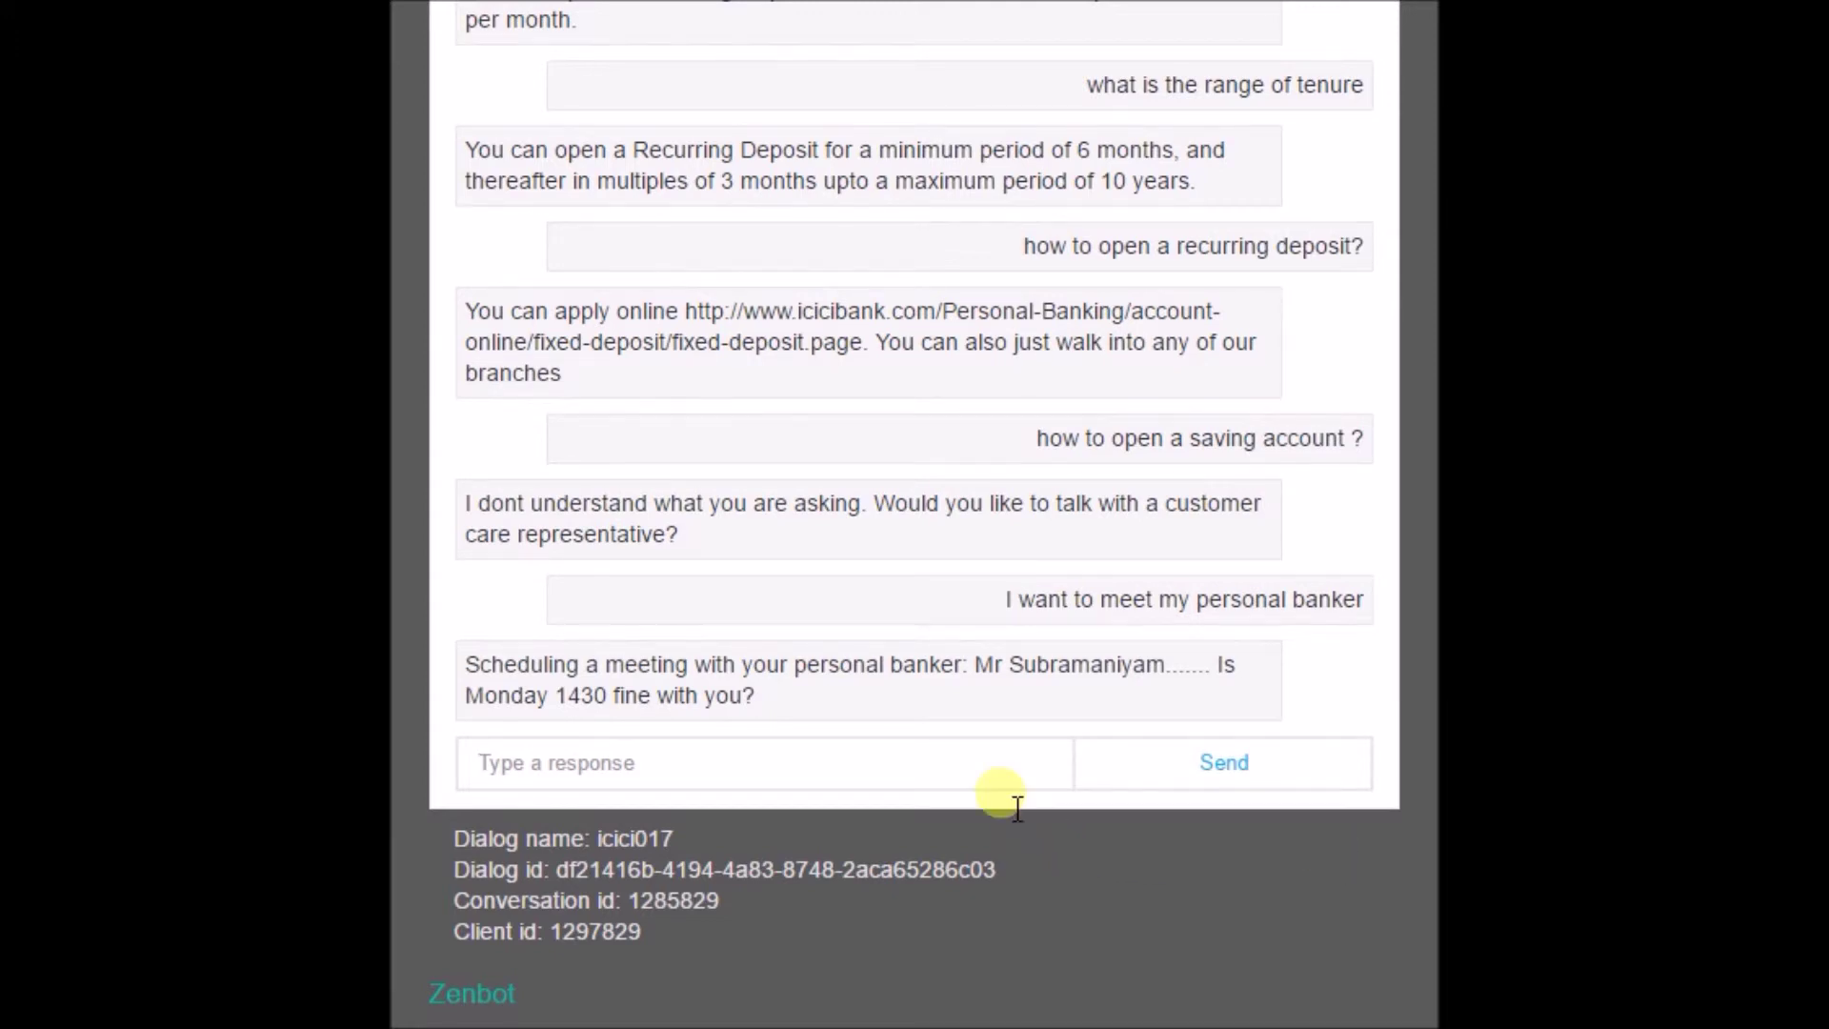
type("yes i am good with that")
key("Return")
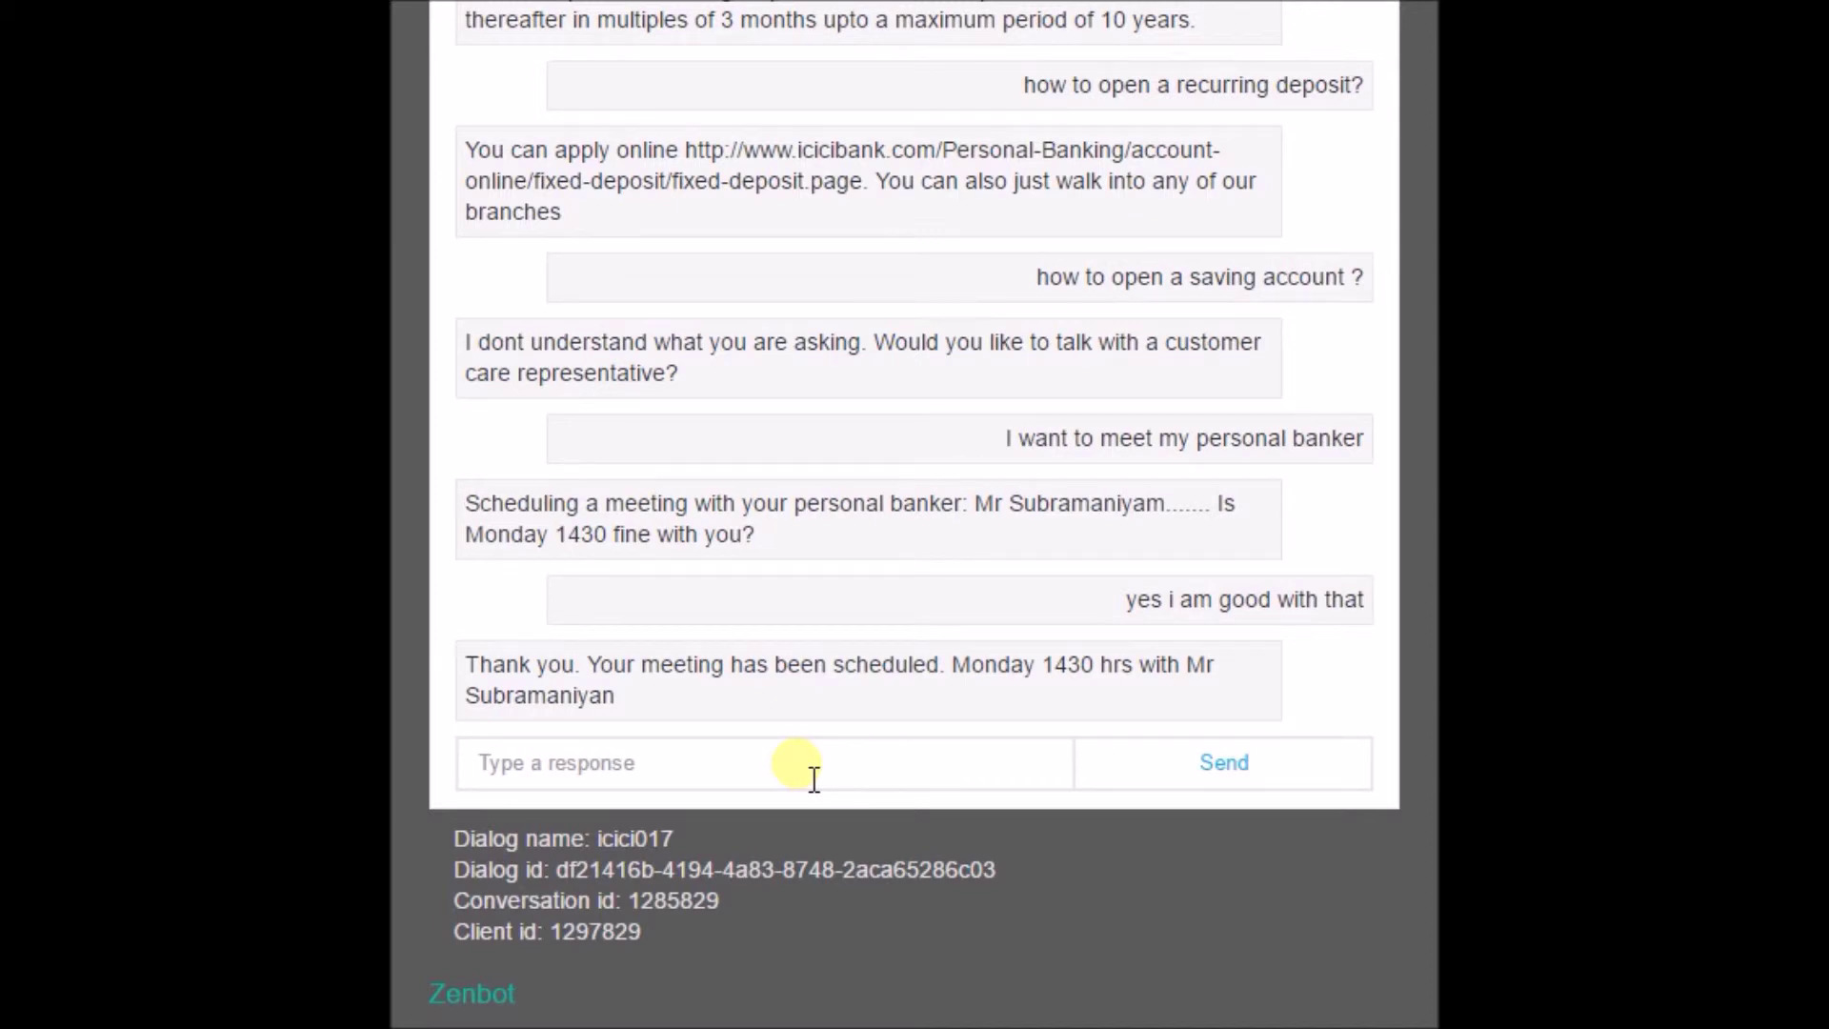
type("can i get some discount on movie tickets")
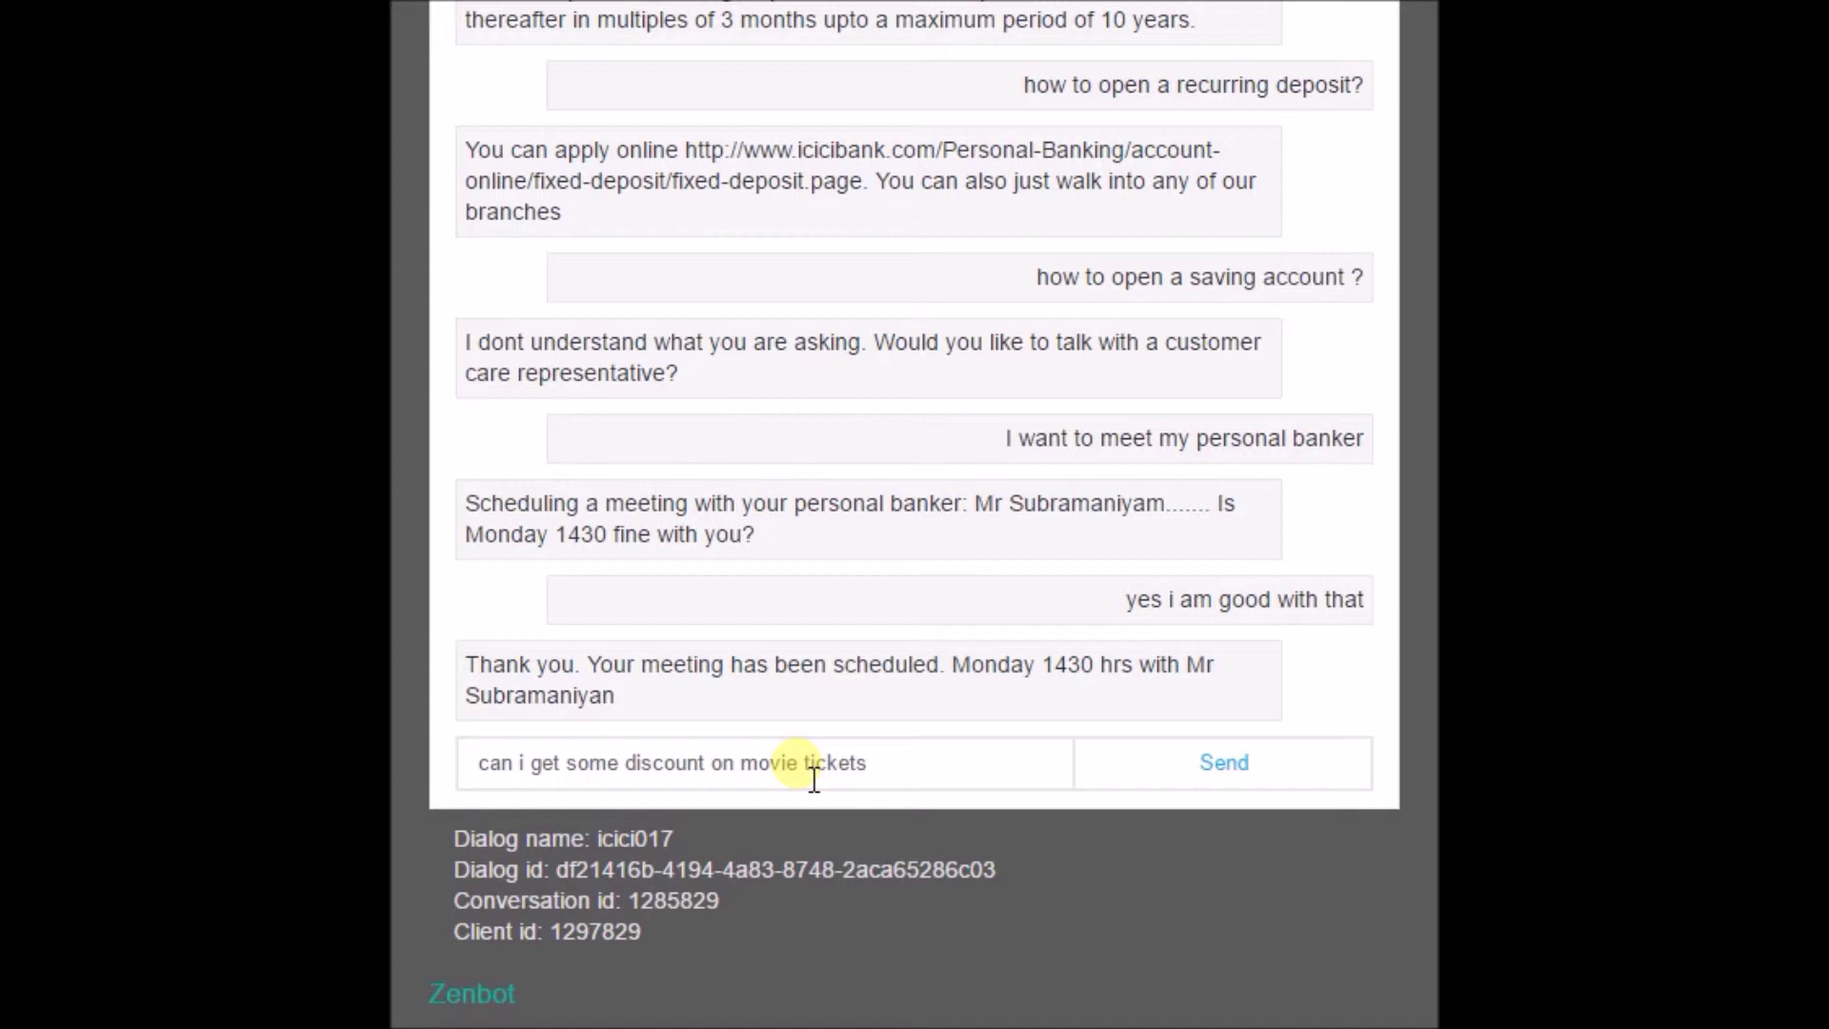
key("Return")
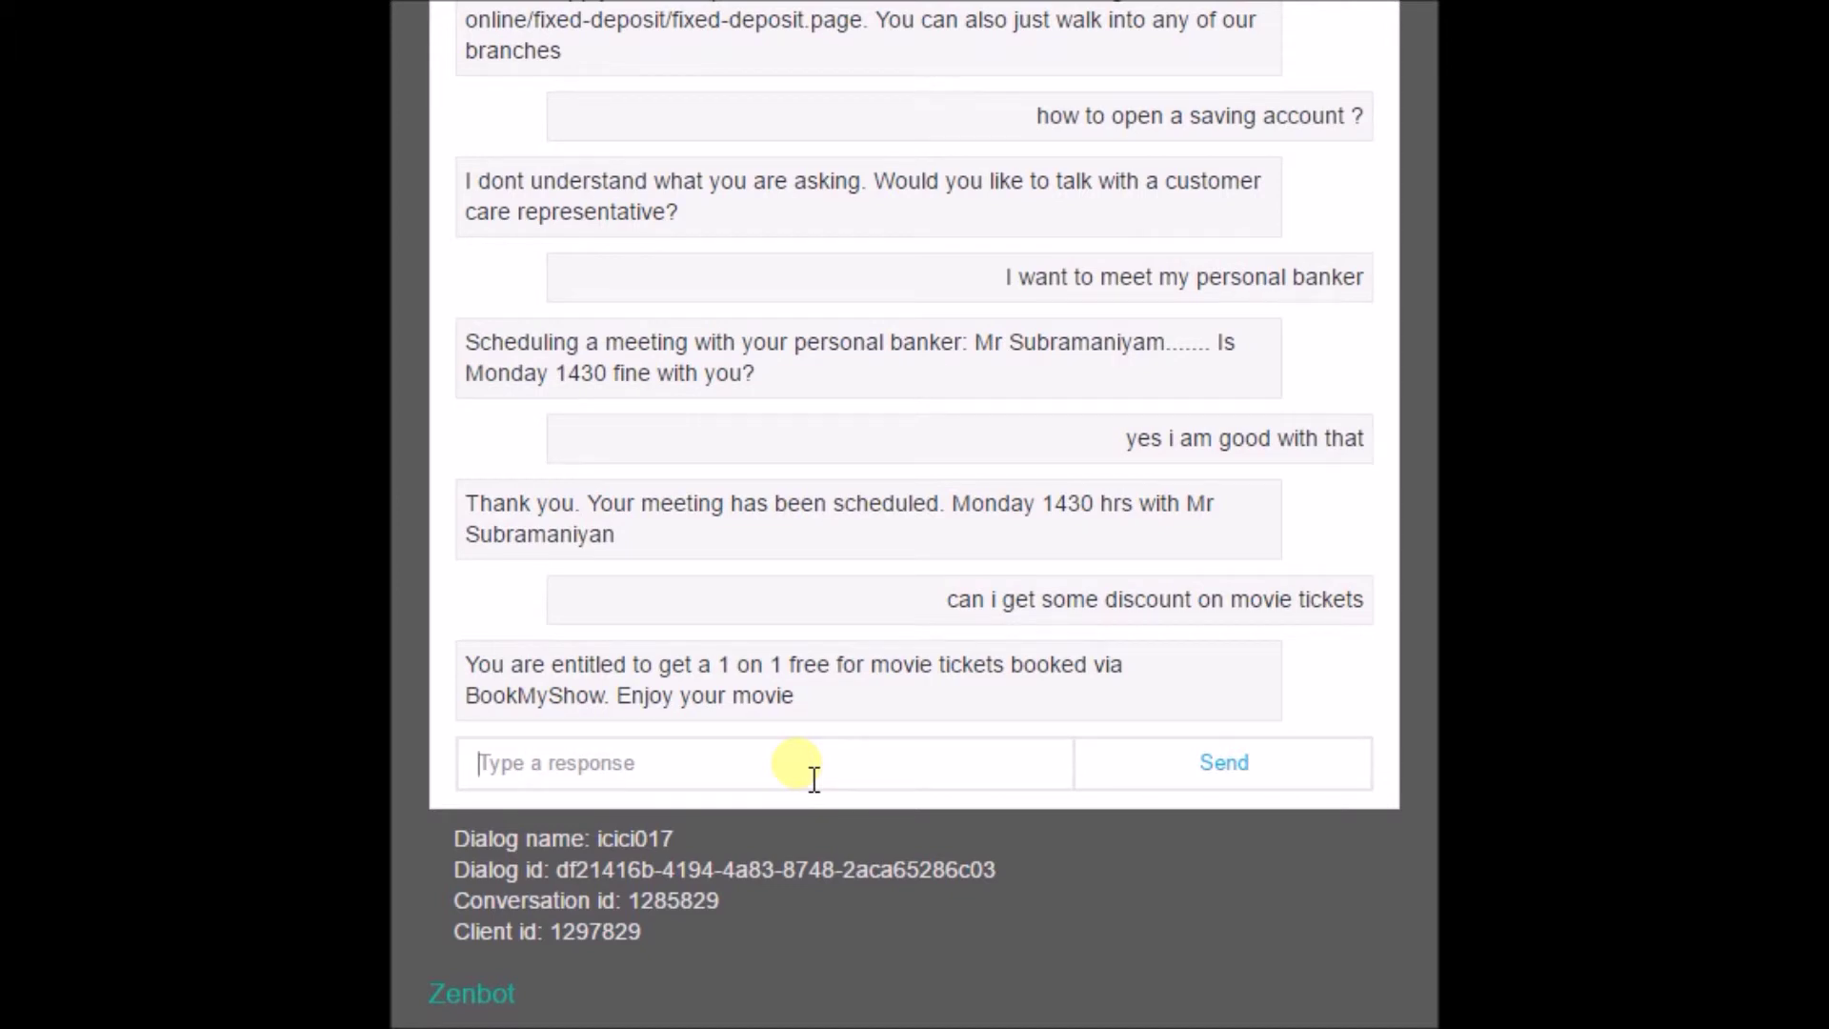
Paste and send the request to lodge a complaint.
left_click(814, 778)
type("I would like to lodge a complain")
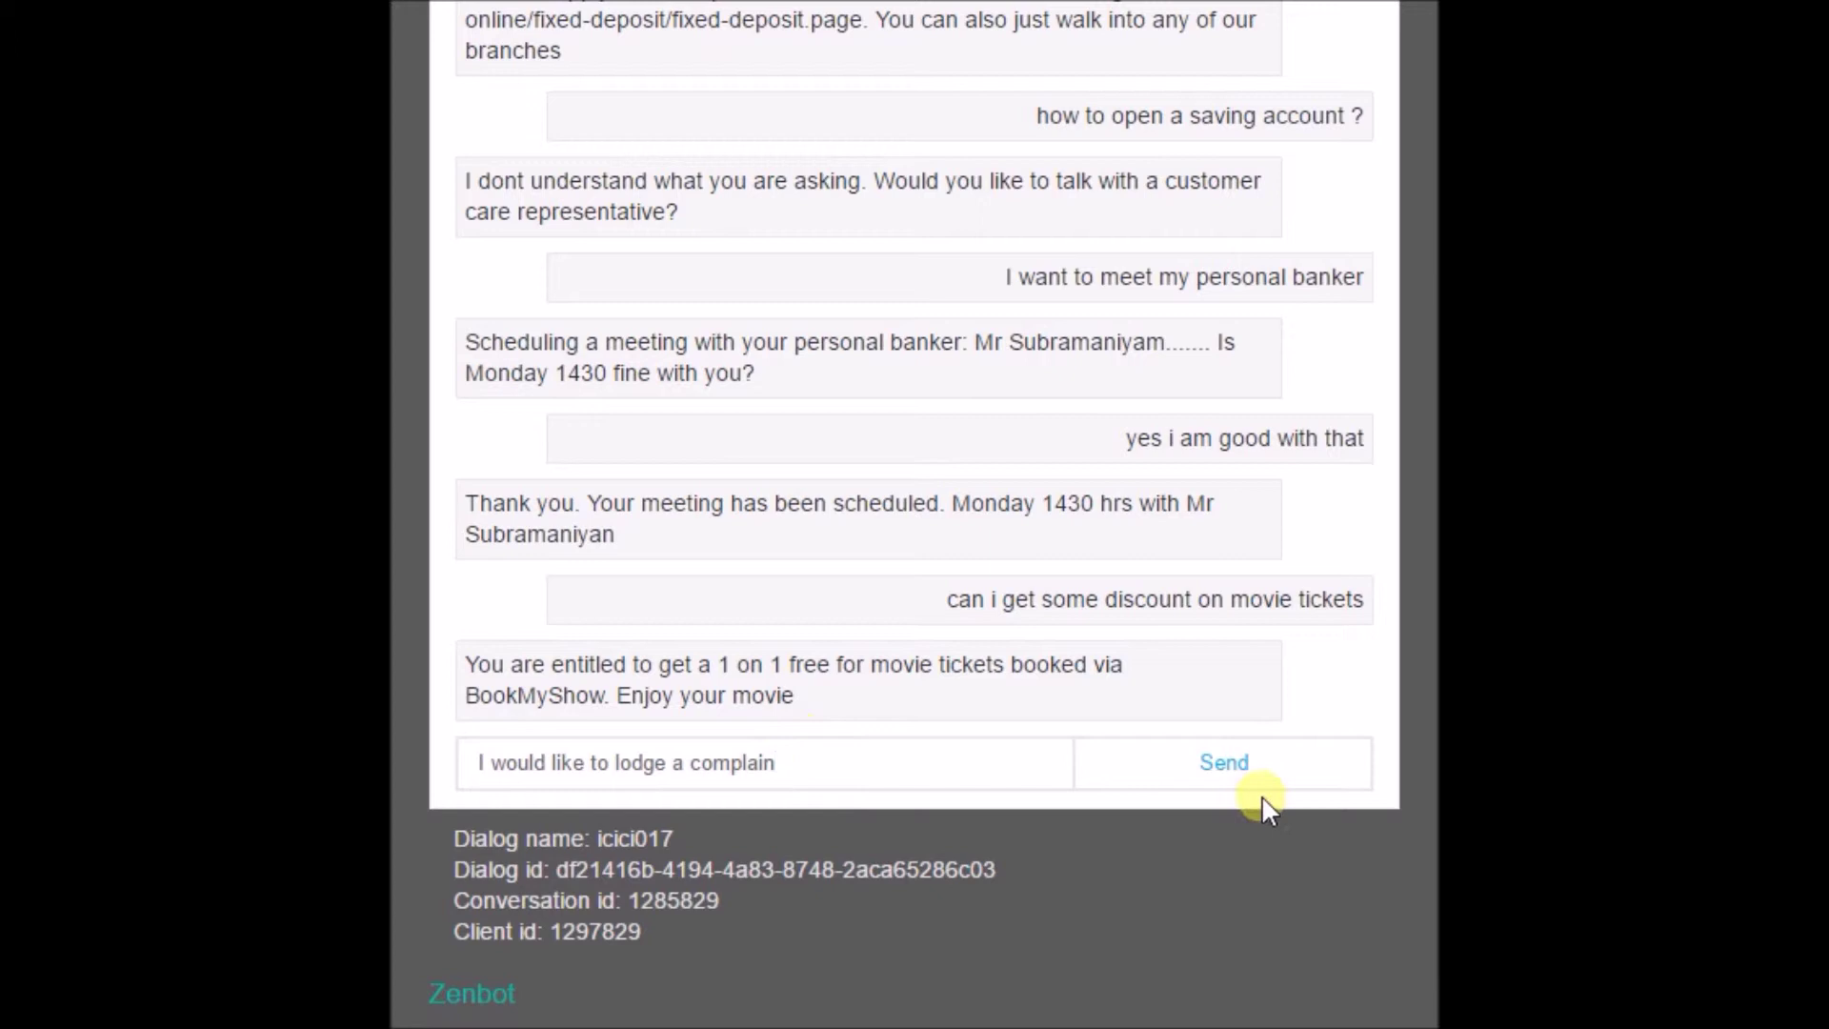
left_click(1281, 772)
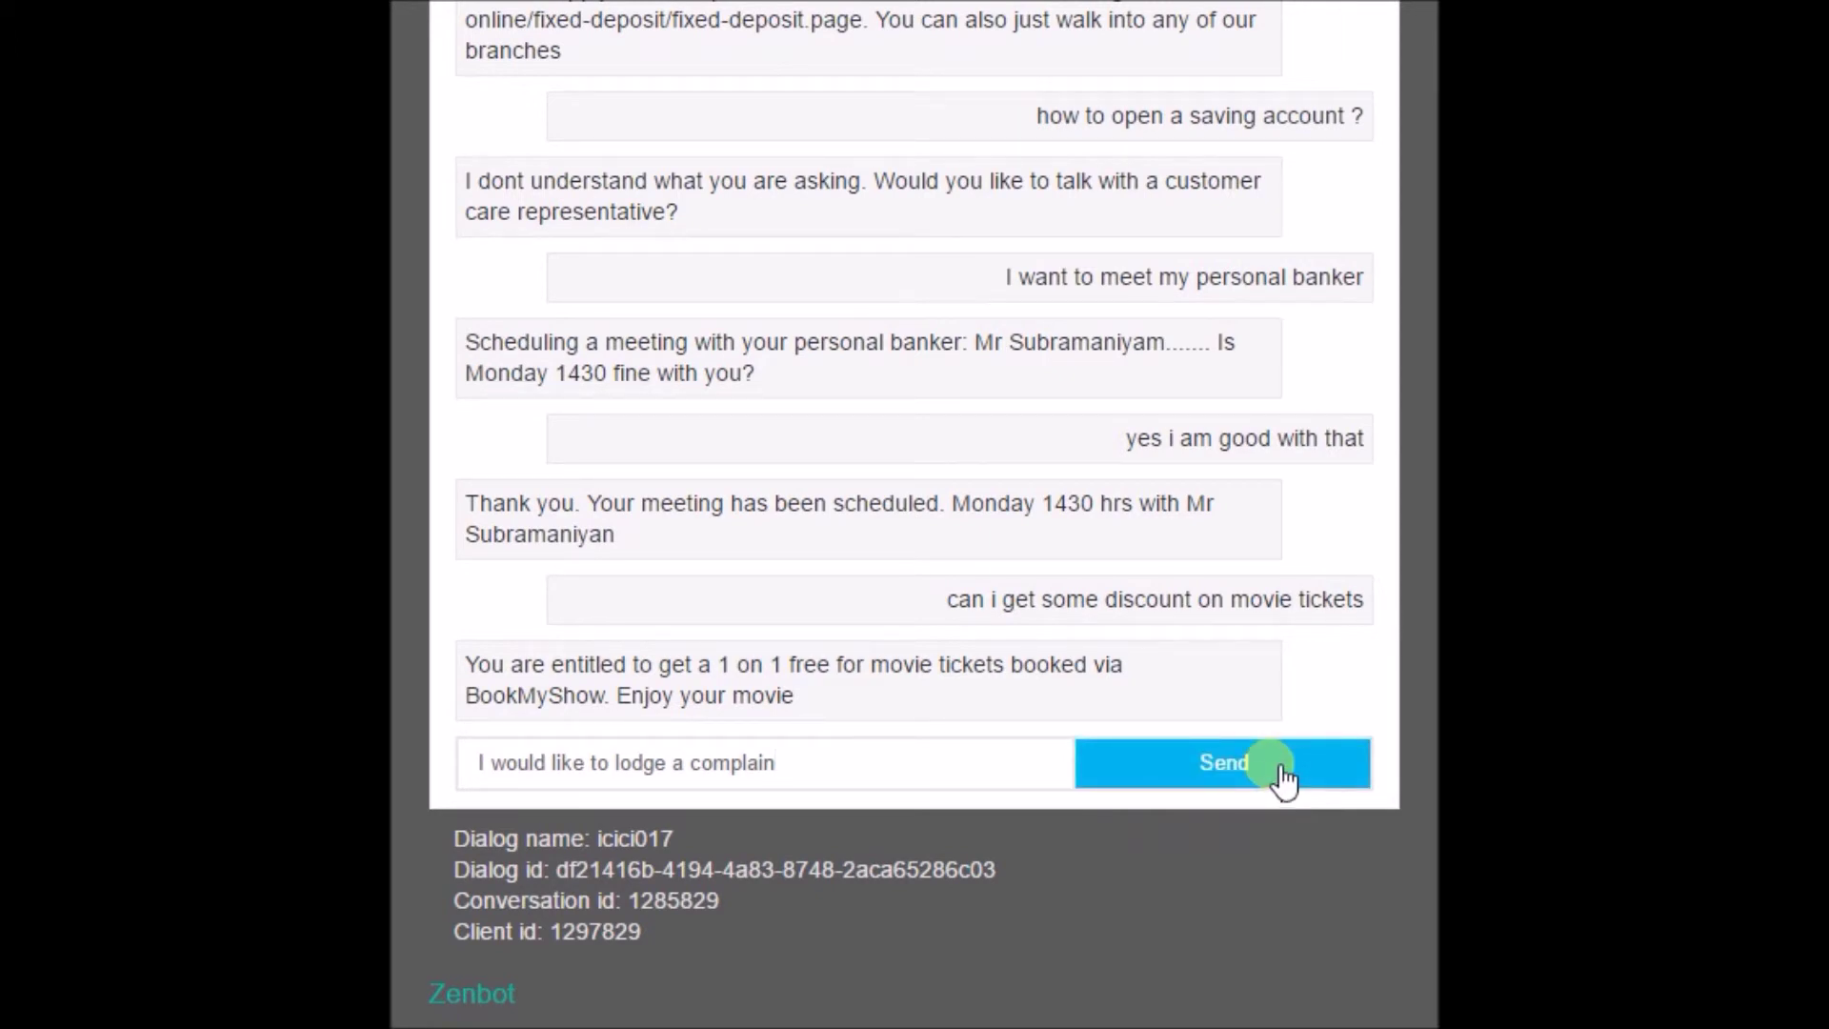
left_click(1284, 777)
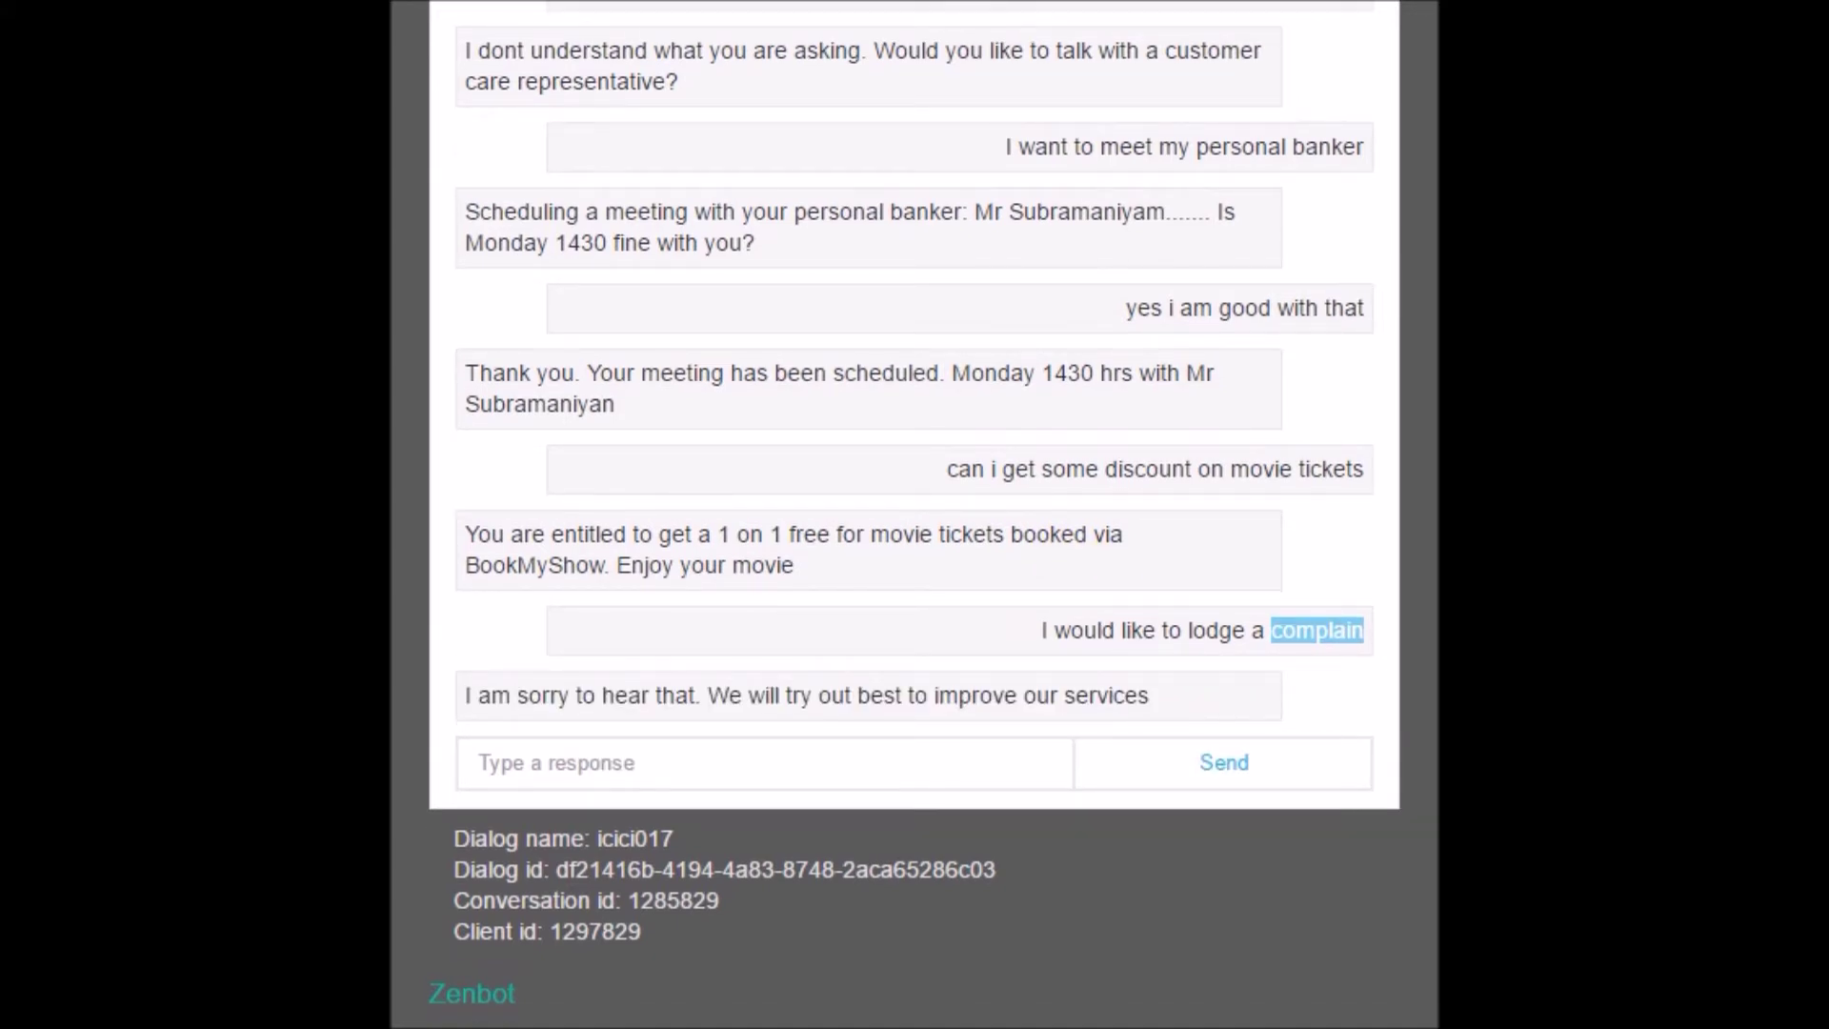
Send the complaint 'i havent recieved my cheque book yet'.
left_click(946, 779)
type("i hav")
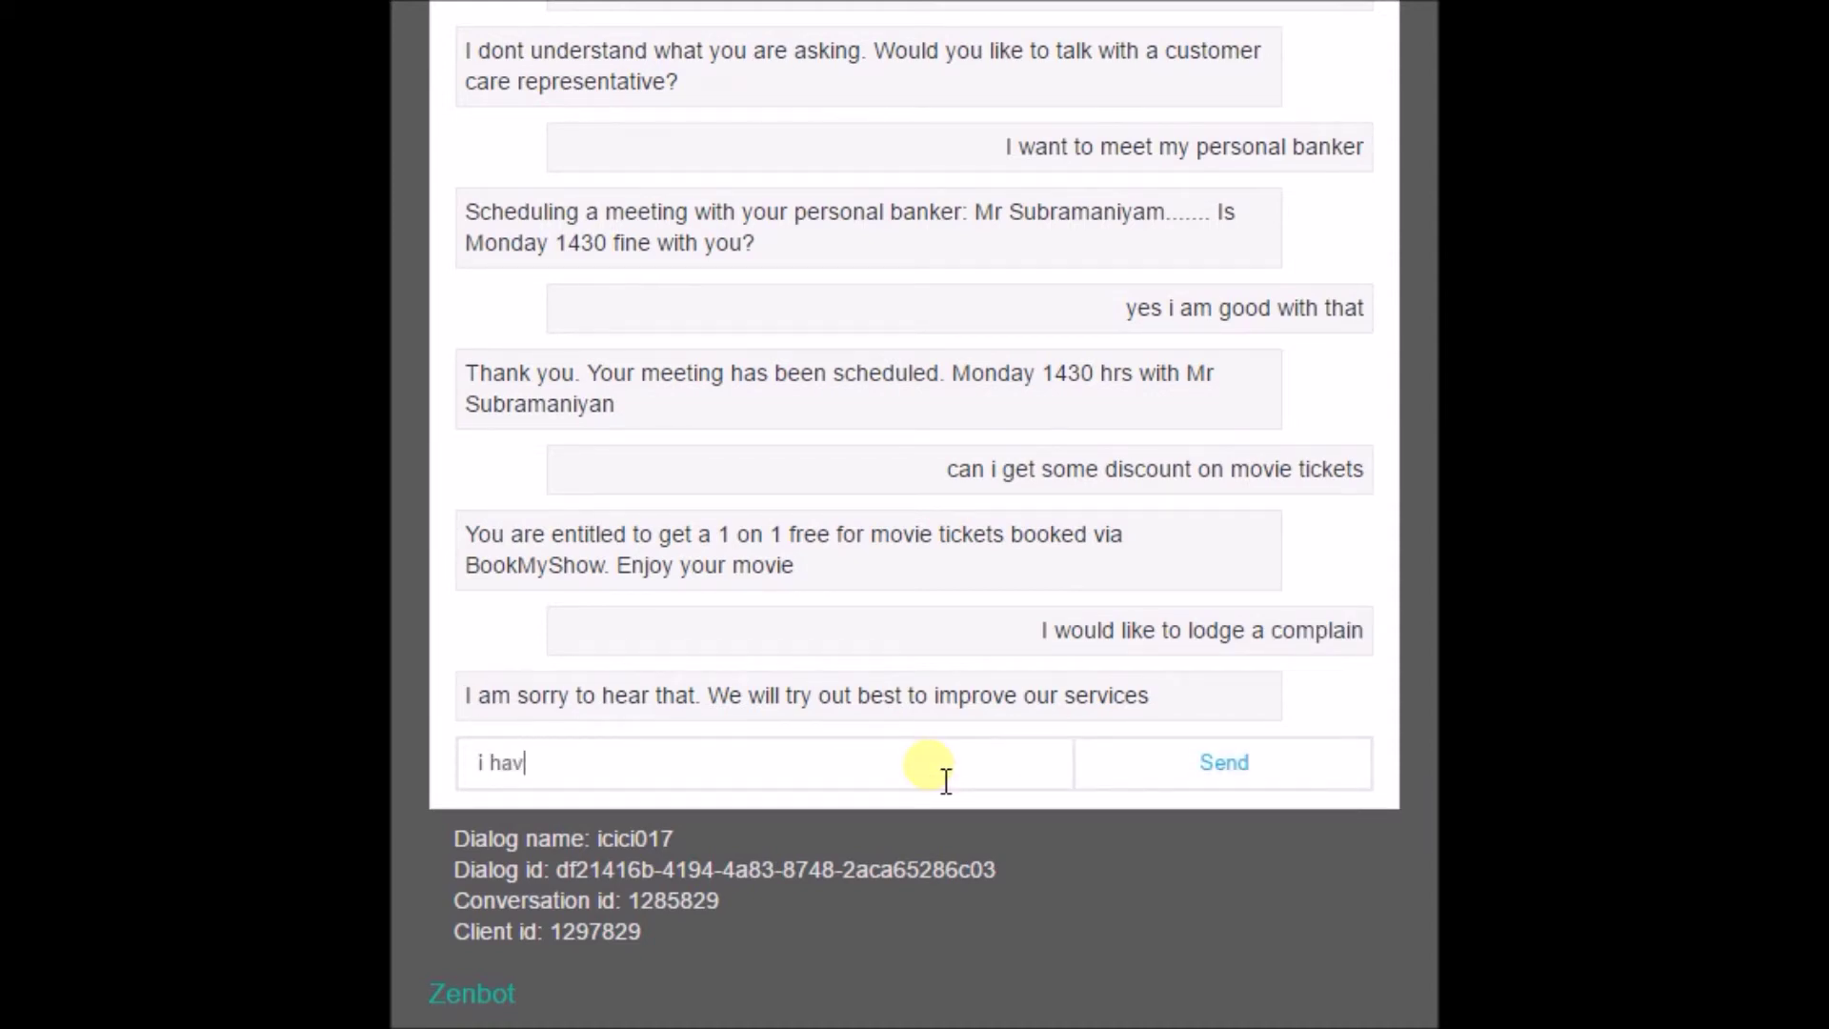
type("ent recieved my cheque book yet")
key("Return")
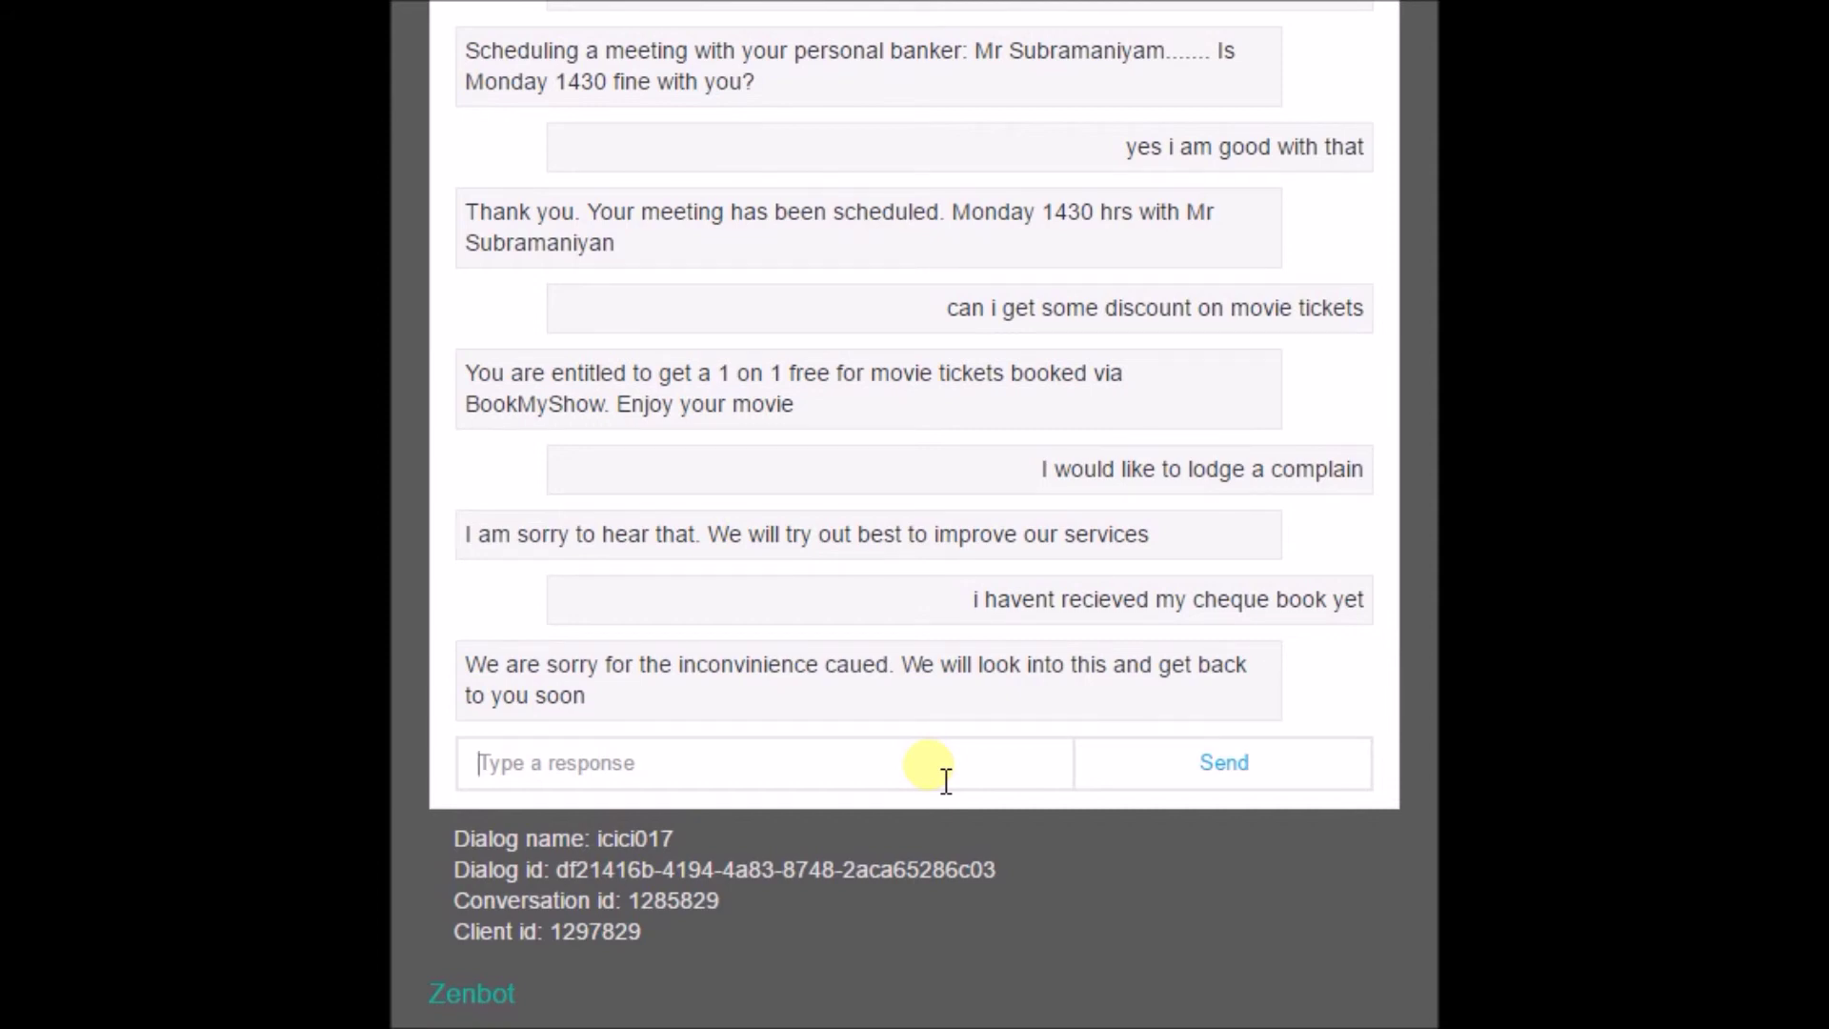
Thank the bot with 'thank you'.
type("thank you")
key("Return")
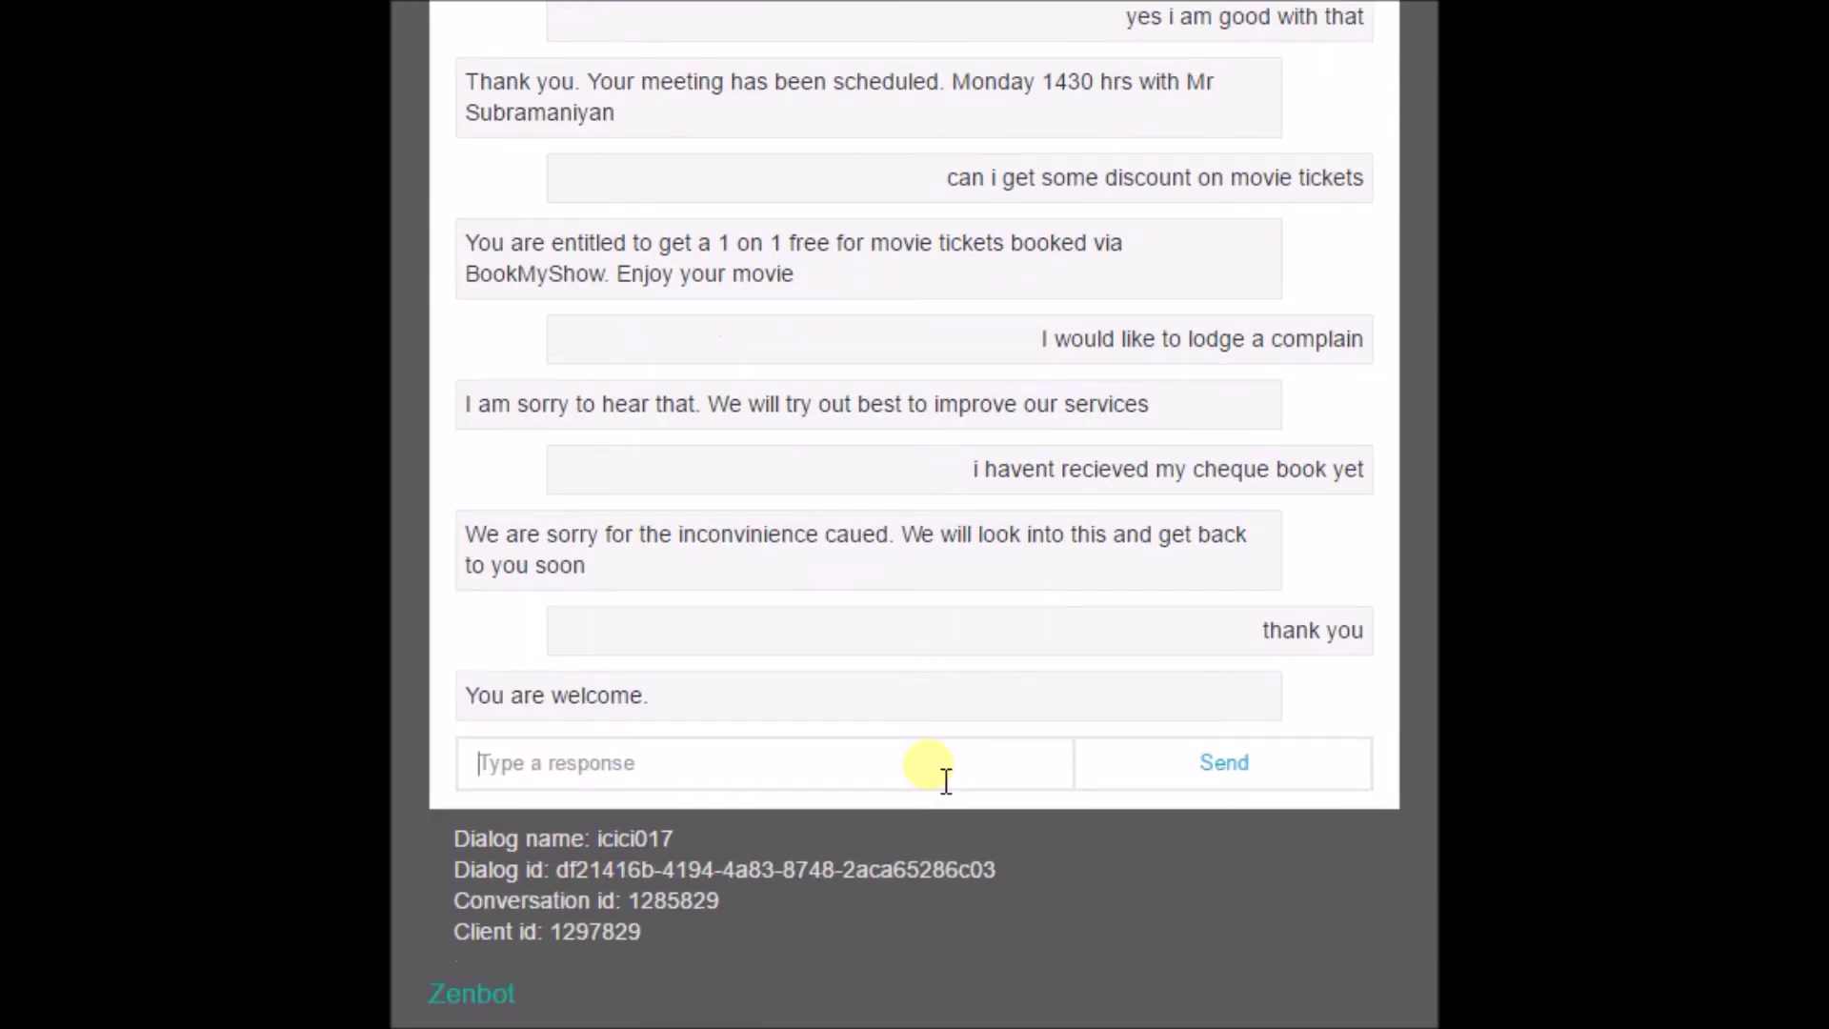
left_click(955, 777)
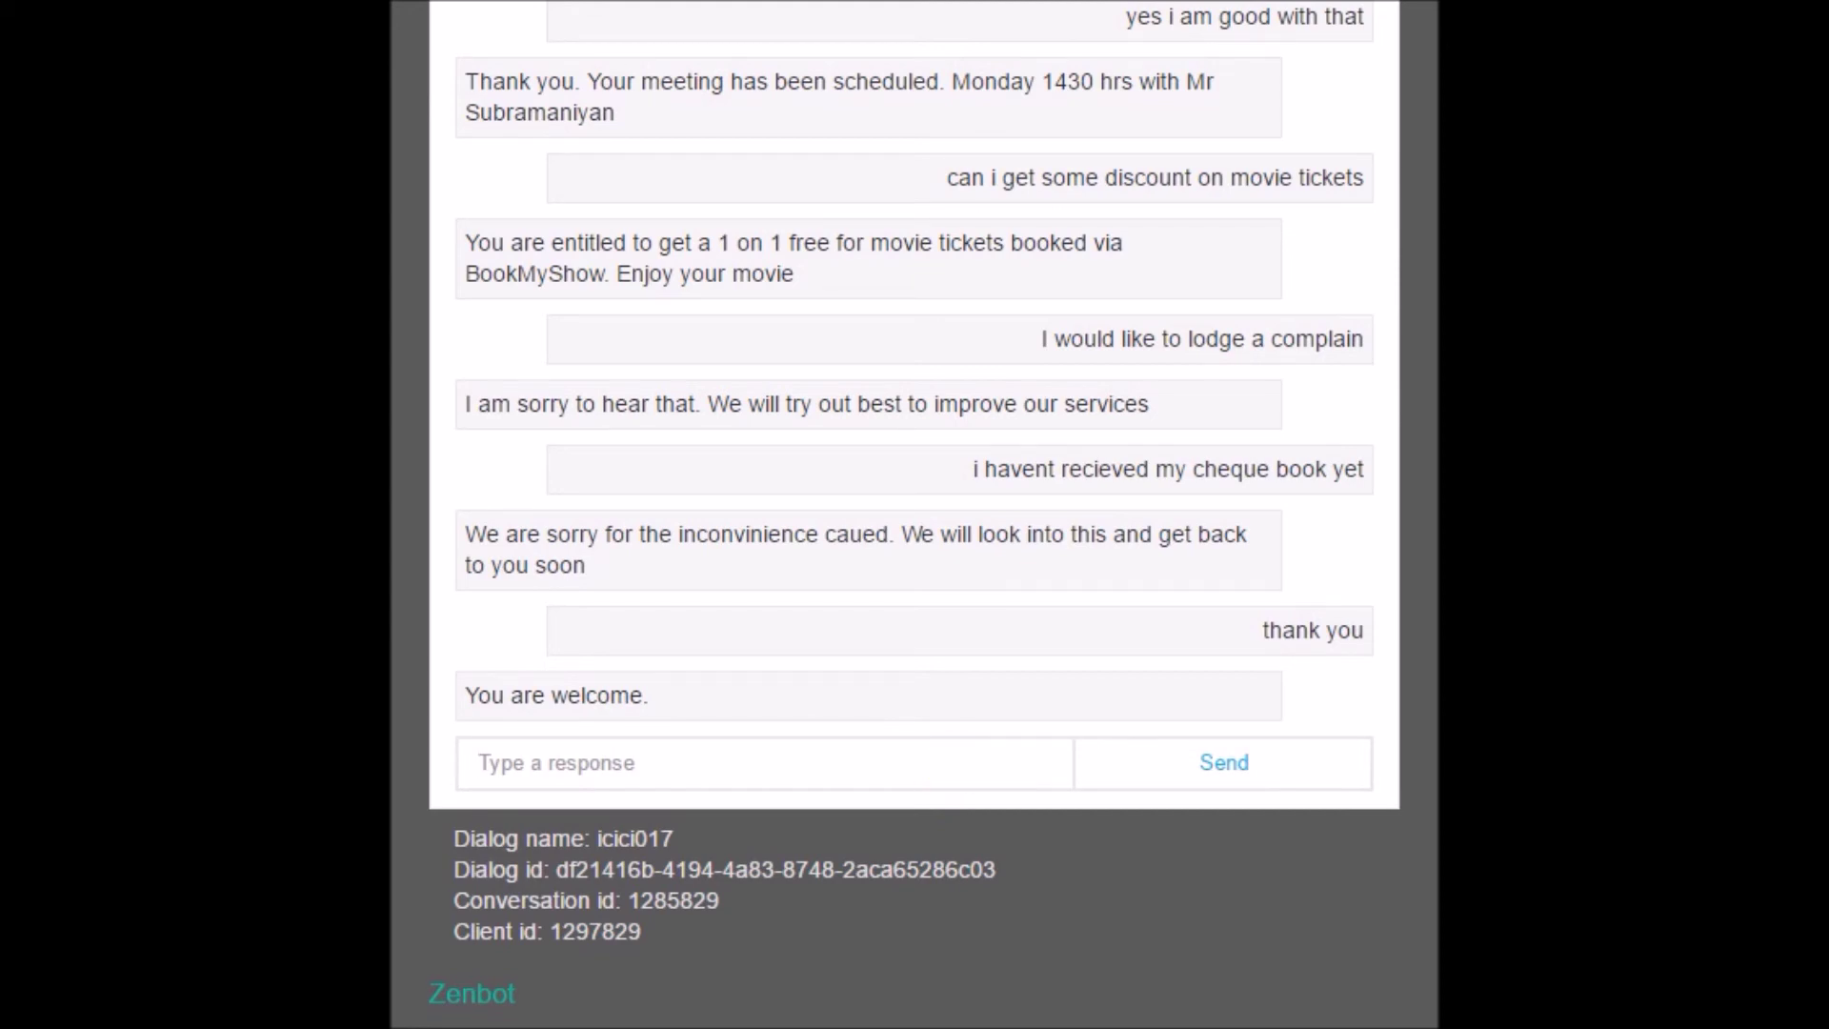